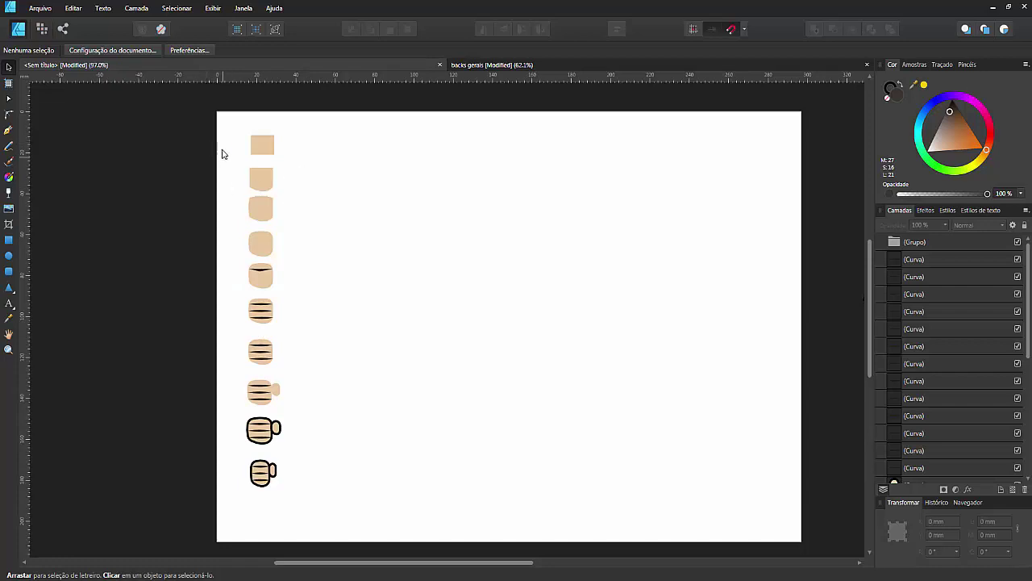
Draw a rectangle about 21 by 12.7 mm beside the first reference shape and remove its stroke
scroll(223, 154, "up", 8)
left_click_drag(451, 237, 382, 269)
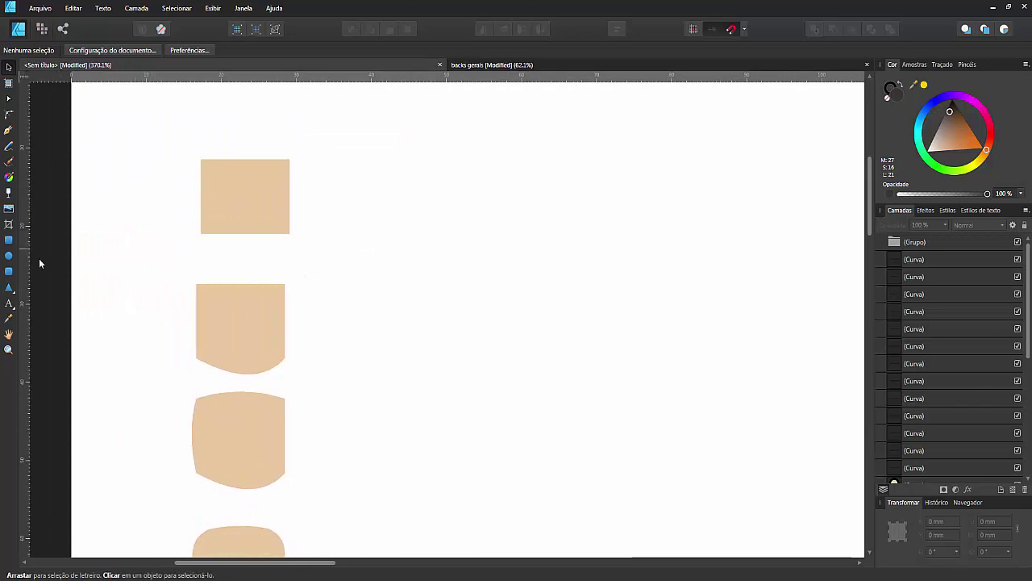
left_click(10, 242)
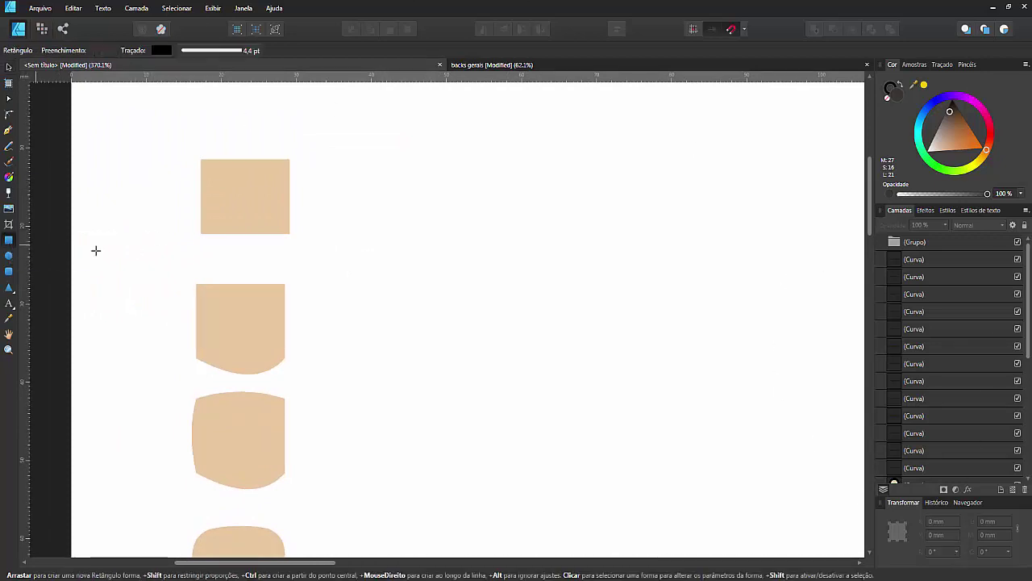
left_click_drag(385, 168, 543, 252)
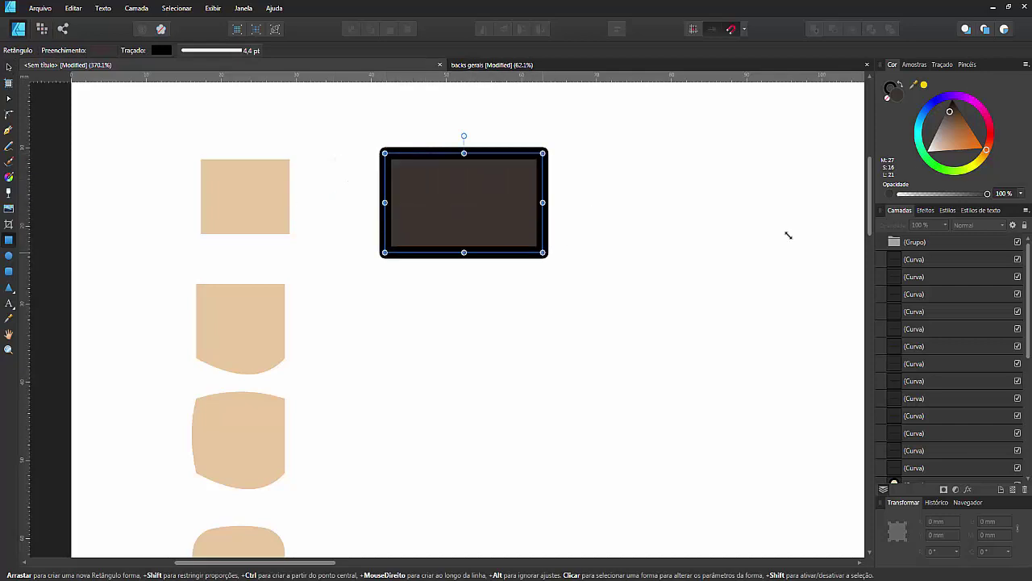
left_click(893, 87)
left_click(888, 103)
left_click(887, 103)
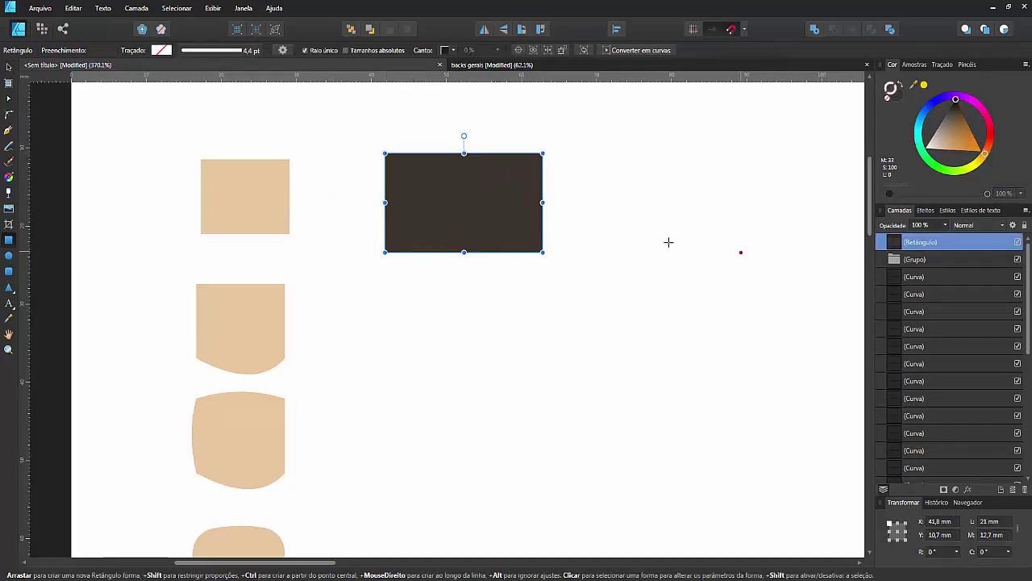
Fill the new rectangle with the beige colour sampled from the first reference rectangle, leaving it without a stroke
left_click(9, 318)
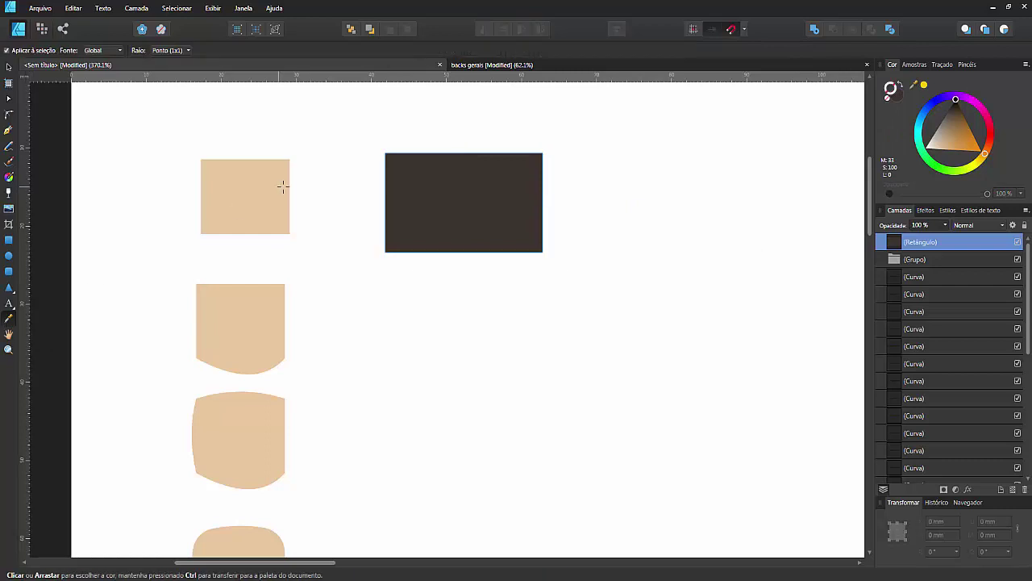
left_click(283, 187)
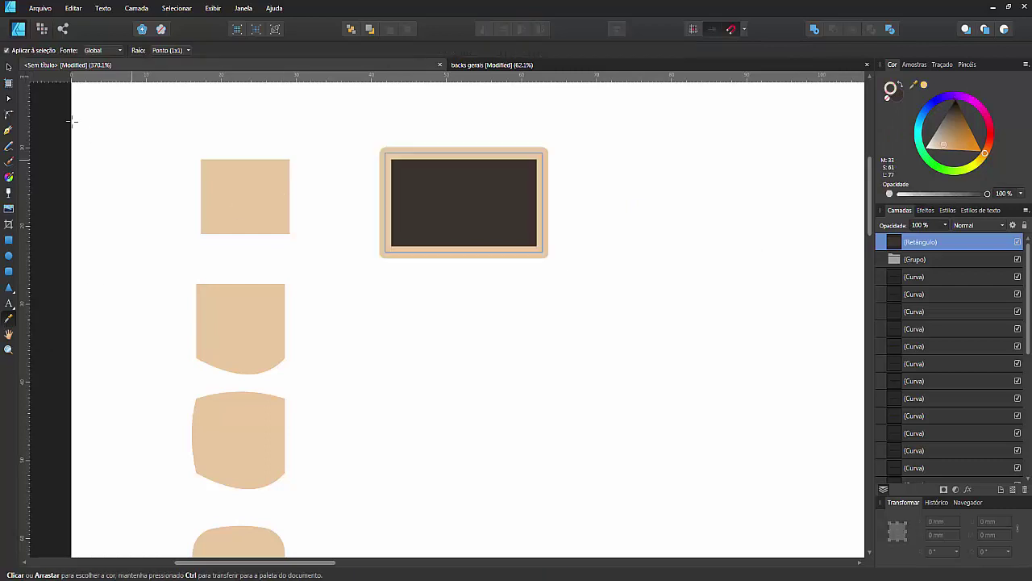
left_click(888, 101)
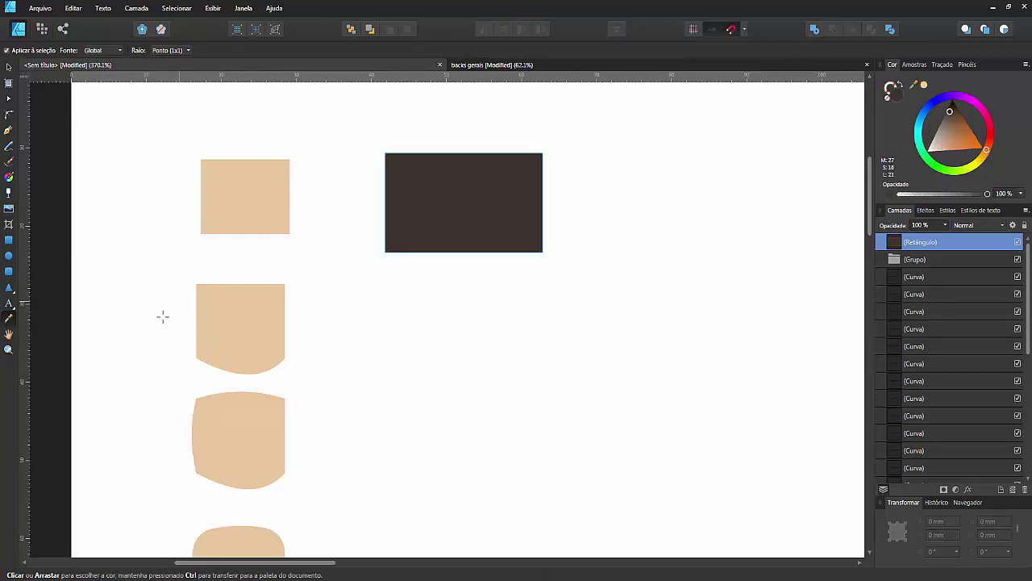
left_click(238, 198)
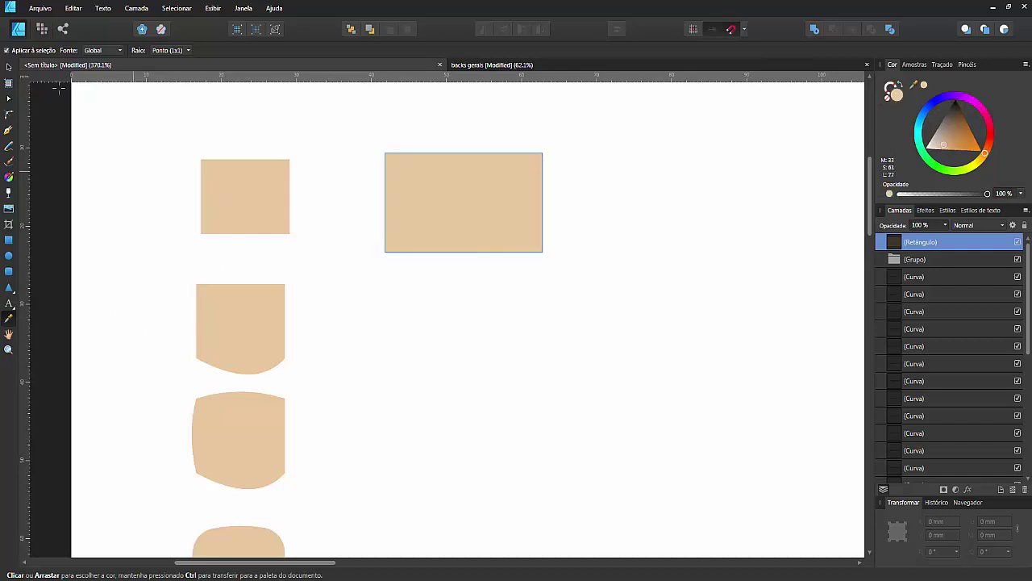
Resize the rectangle to about 11.3 by 9 mm and place it level with the first reference rectangle
left_click(9, 67)
left_click_drag(542, 253, 440, 212)
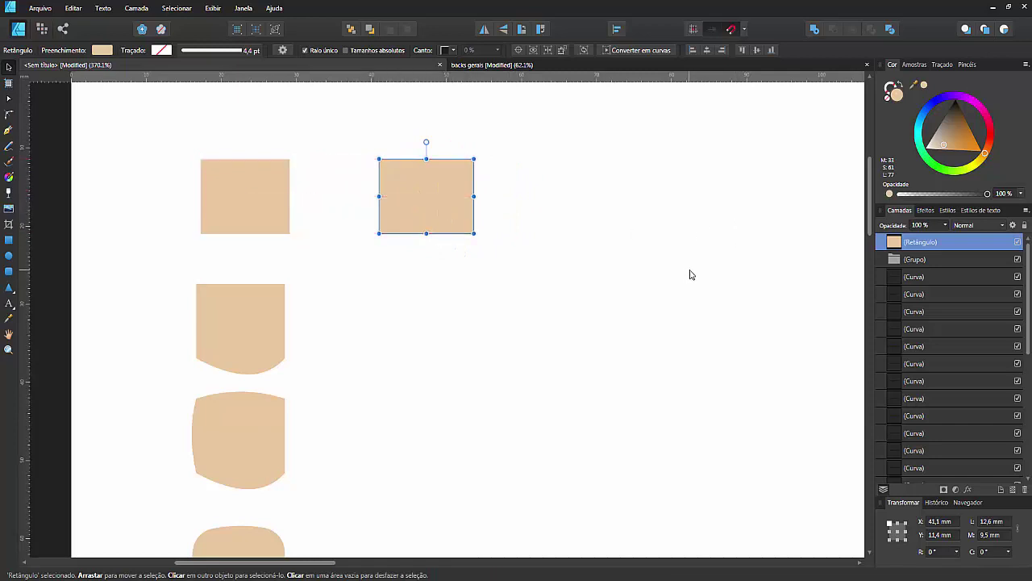
left_click_drag(435, 219, 460, 201)
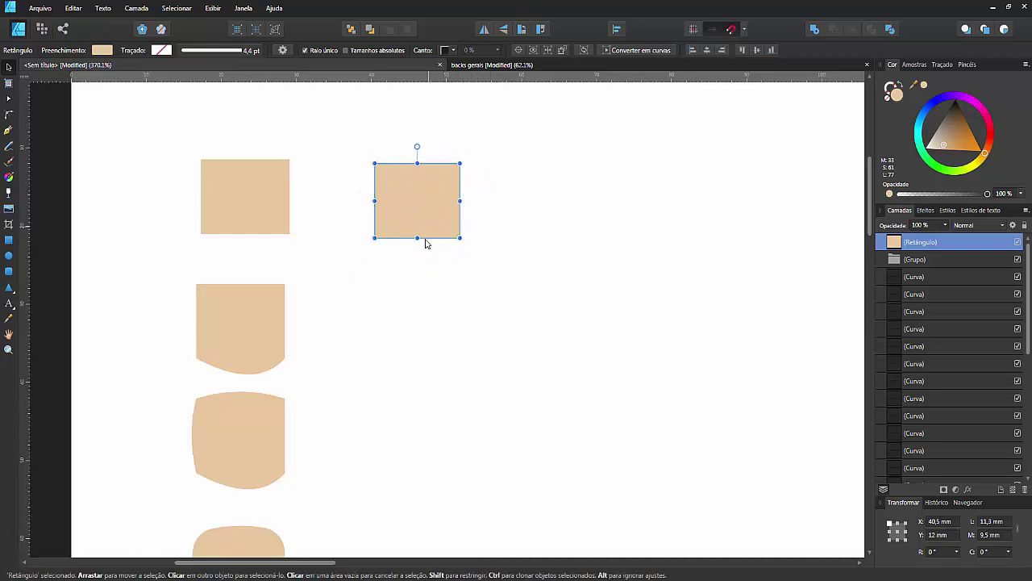
left_click_drag(422, 238, 423, 233)
left_click_drag(422, 212, 486, 221)
left_click(457, 516)
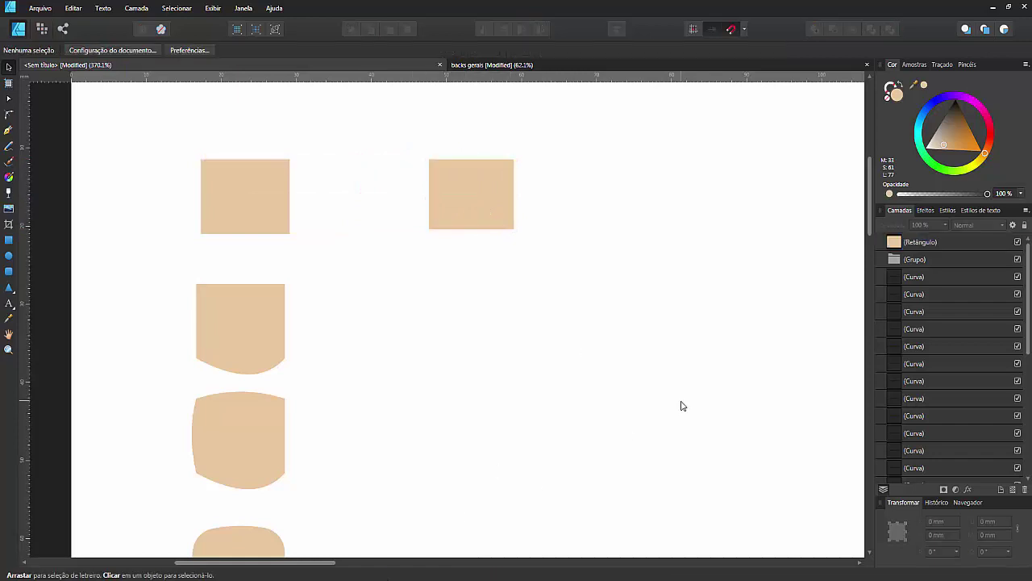
Move the rectangle down beside the second reference shape and convert it to curves
key("space")
left_click_drag(634, 270, 621, 207)
left_click_drag(477, 127, 471, 256)
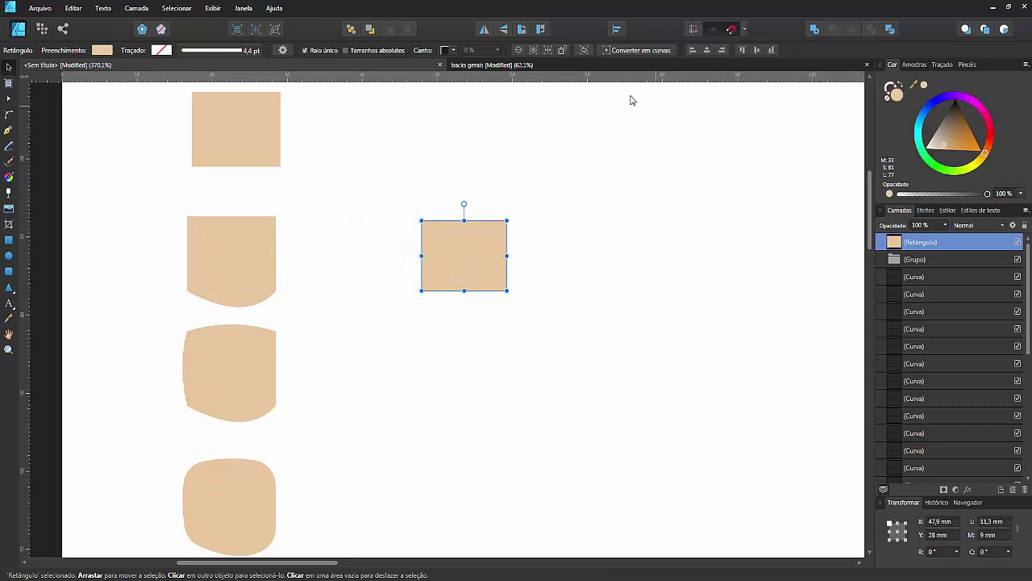
key("ctrl+Return")
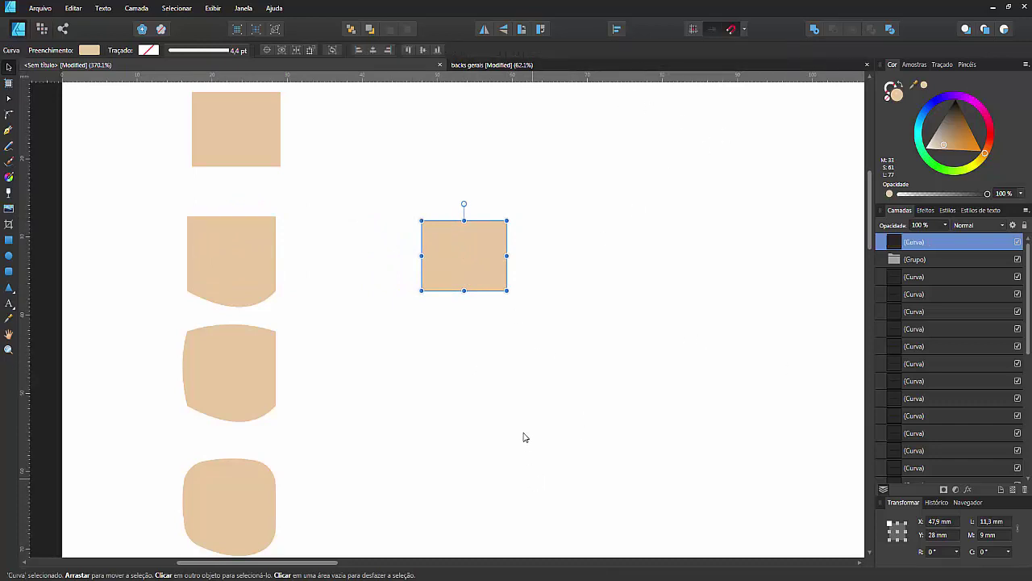
left_click(535, 353)
left_click(479, 270)
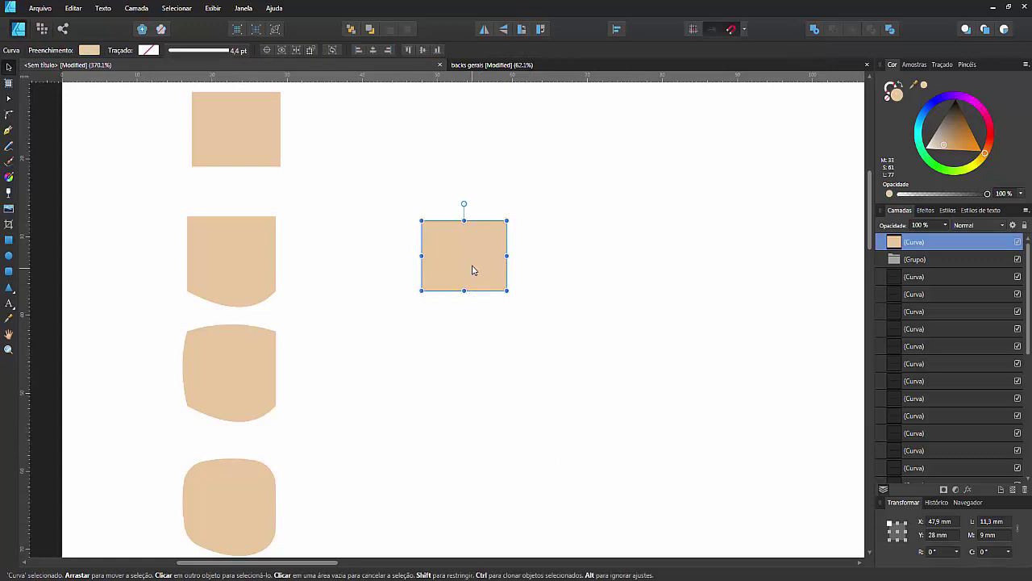
Bend the shape's bottom edge downward into a curve, bulging slightly towards the right, like the second reference shape
key("a")
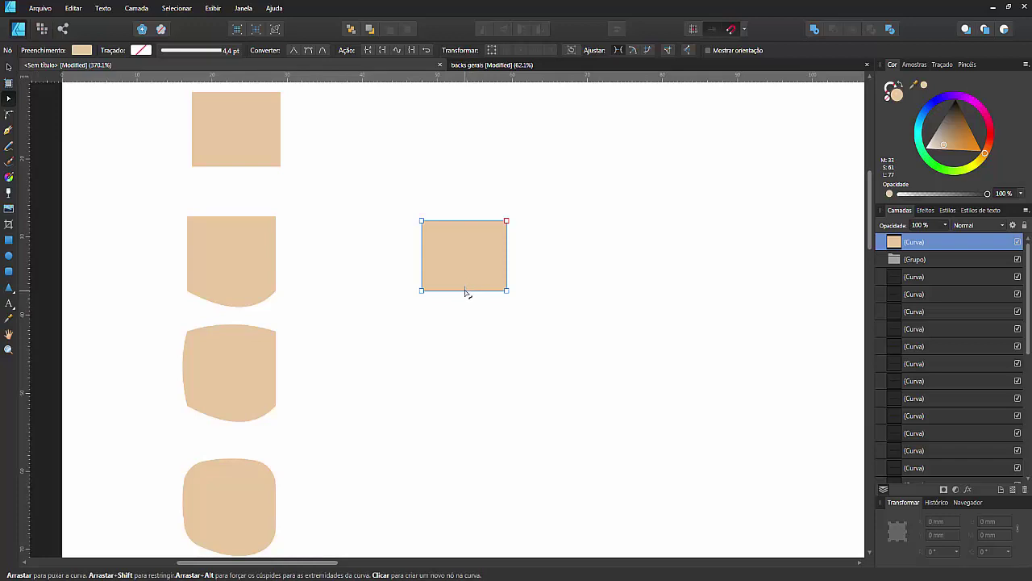
left_click_drag(466, 293, 472, 310)
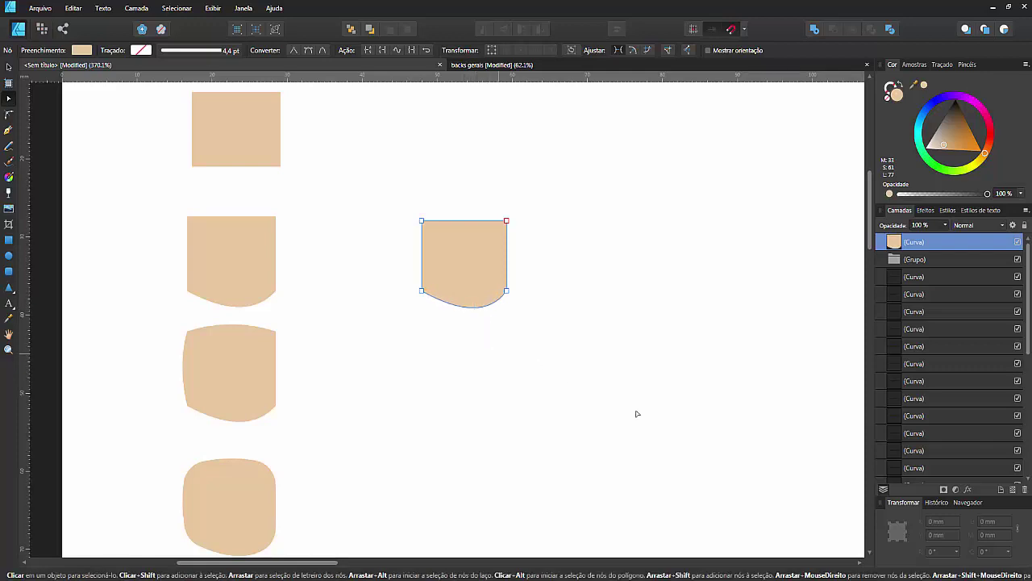
left_click(8, 66)
left_click(709, 475)
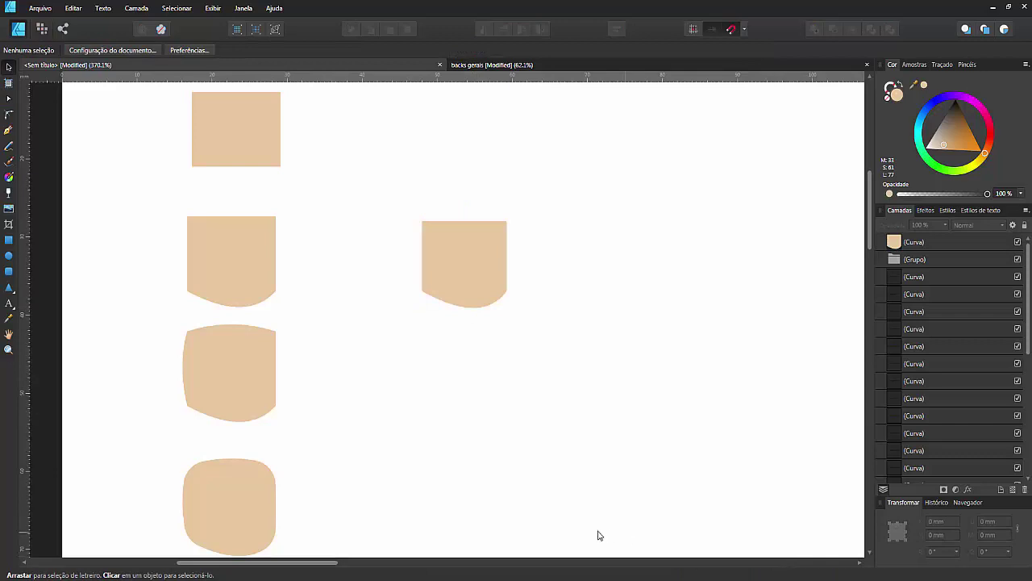
Move the shape beside the third reference shape and bow its left and top edges slightly outward
left_click_drag(475, 267, 471, 352)
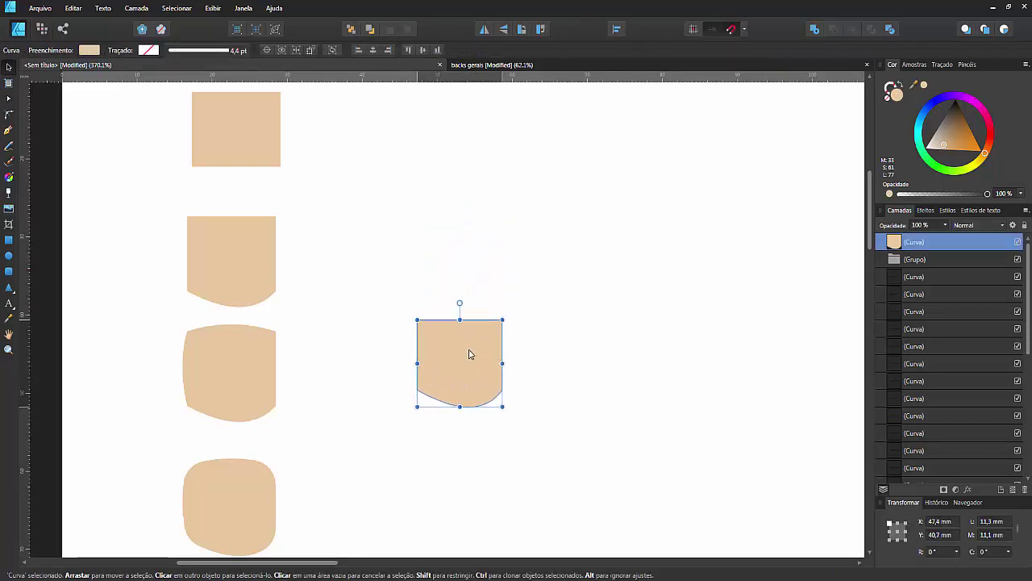
left_click_drag(581, 368, 586, 202)
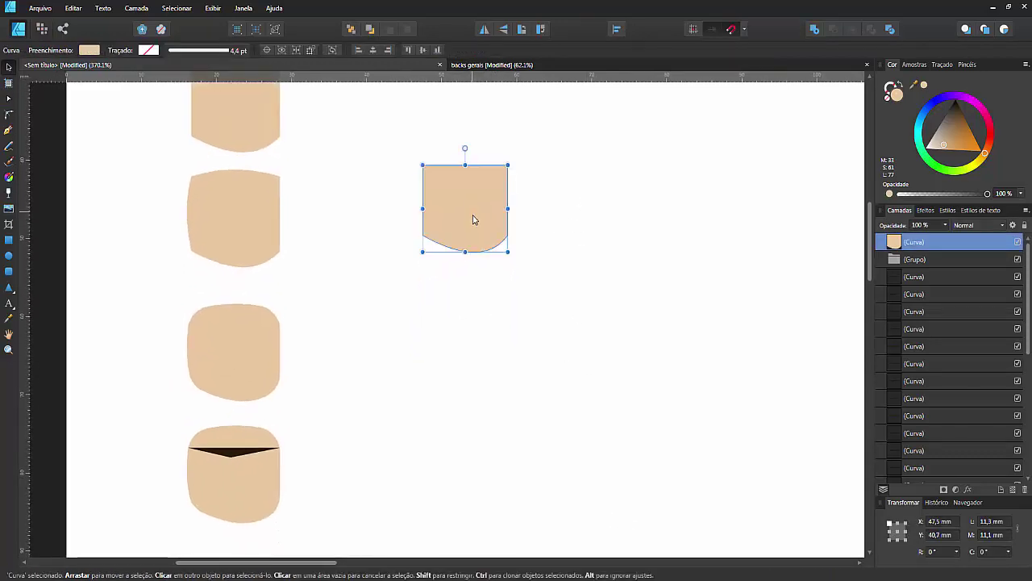
left_click_drag(473, 215, 474, 226)
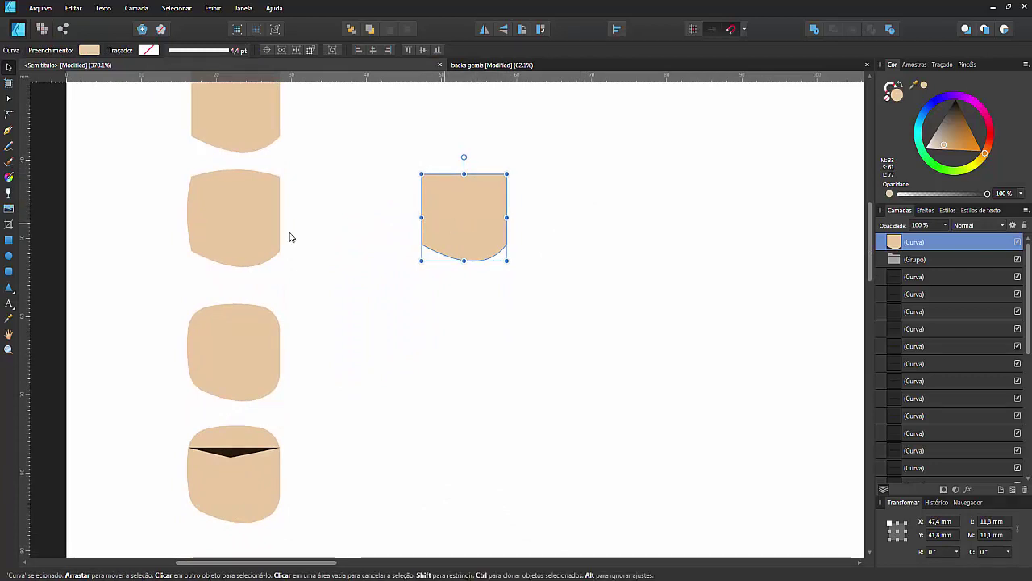
key("a")
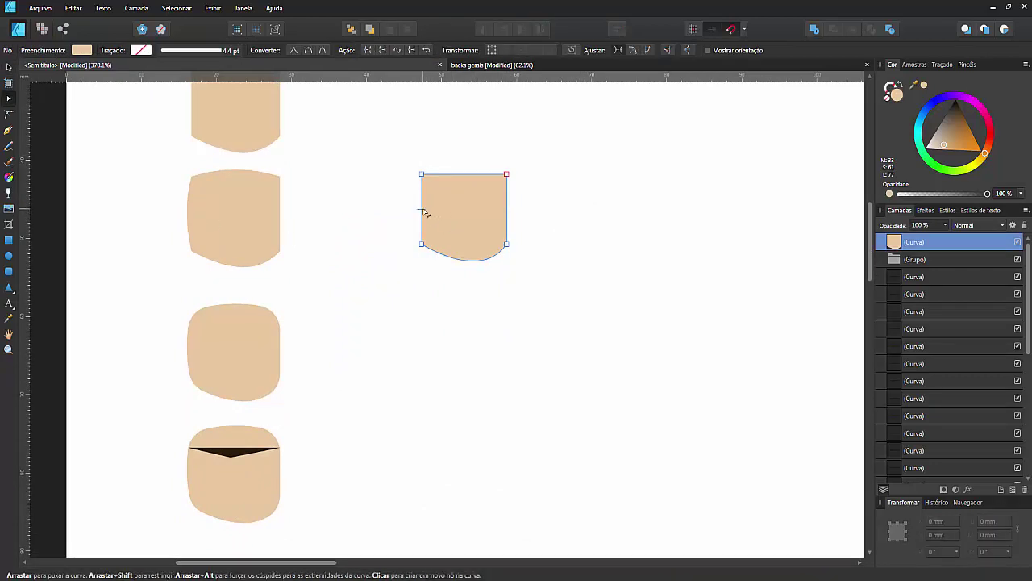
left_click_drag(419, 211, 416, 212)
left_click_drag(466, 177, 469, 170)
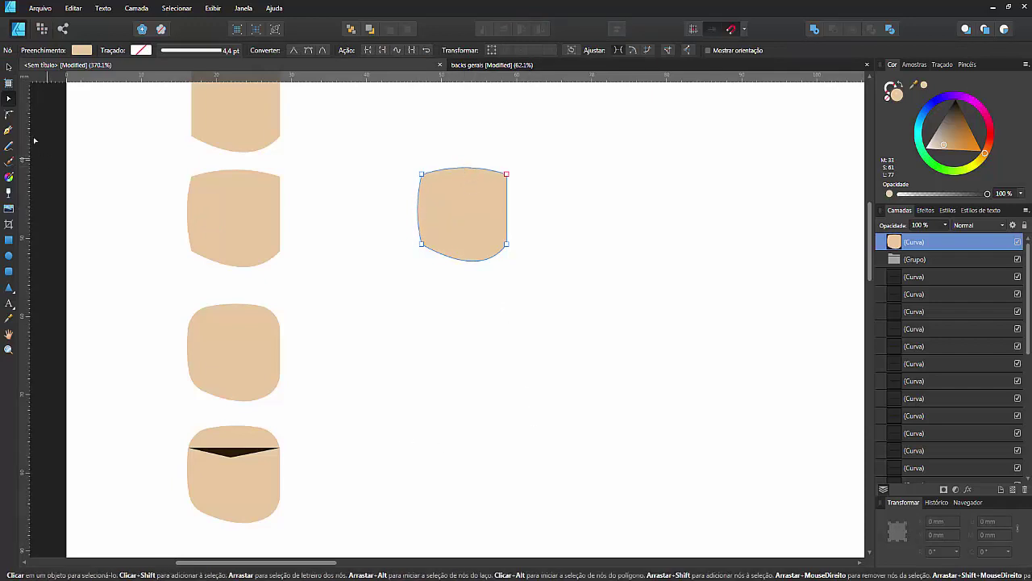
left_click(8, 67)
left_click(422, 336)
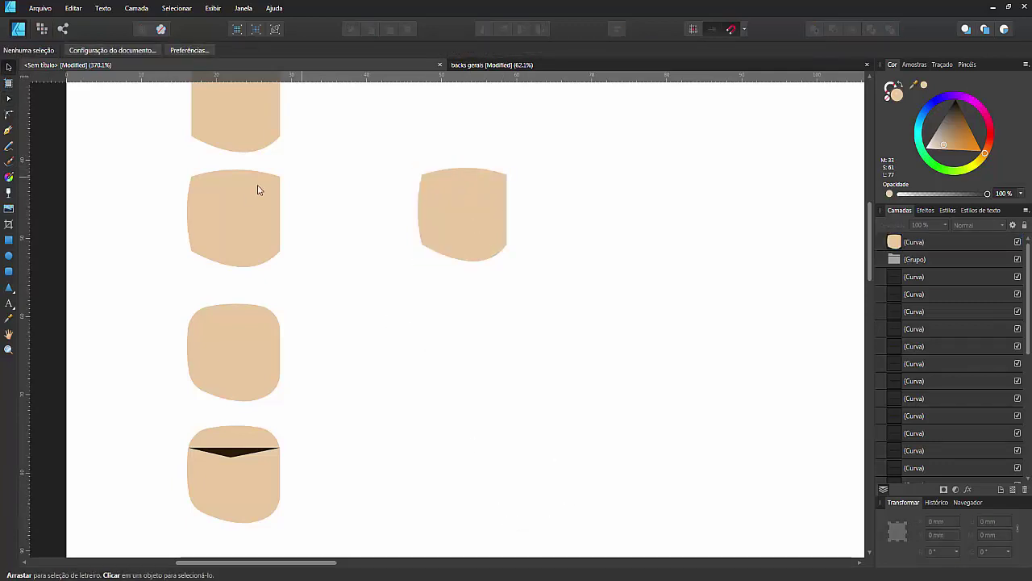
Move the shape beside the fourth reference shape and round its two left corners together with the Corner tool
left_click_drag(474, 211, 469, 344)
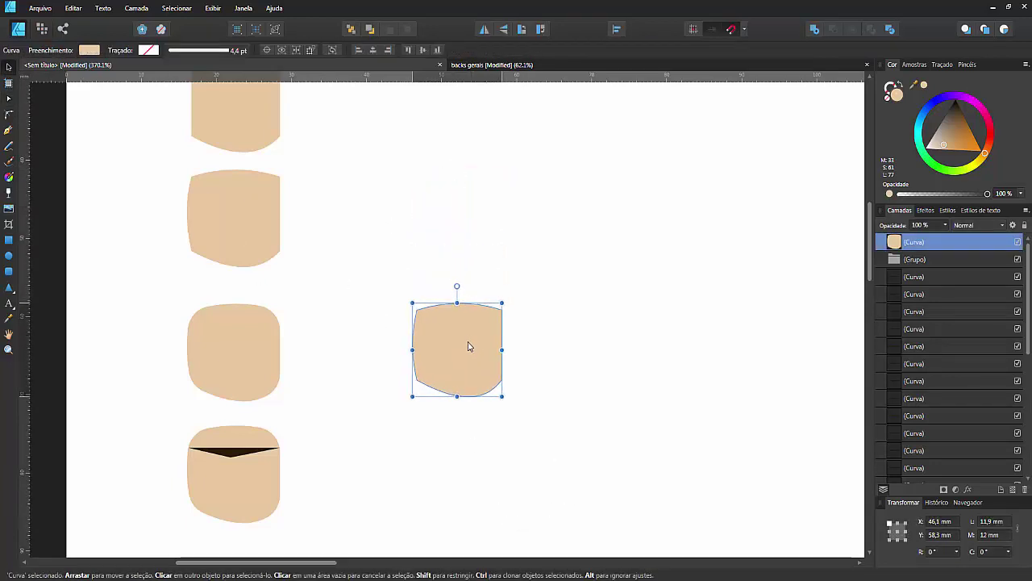
left_click_drag(619, 372, 629, 271)
left_click_drag(484, 258, 453, 262)
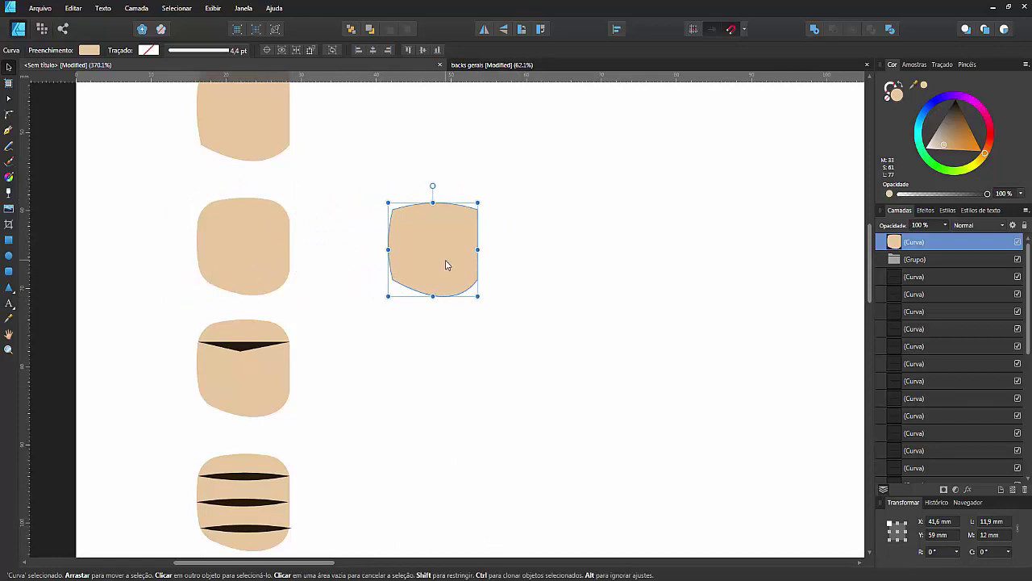
key("a")
left_click(393, 210)
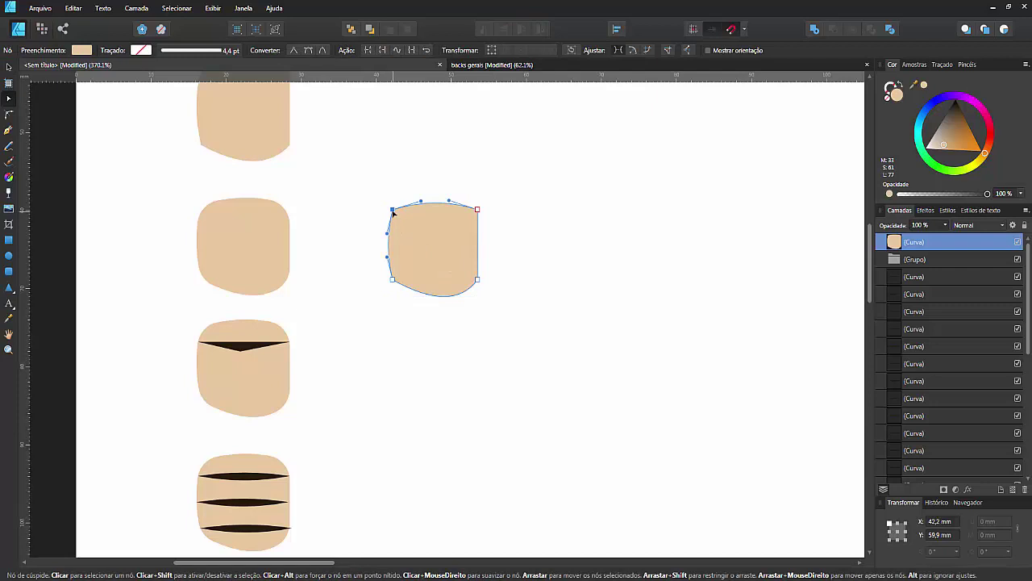
left_click(393, 281)
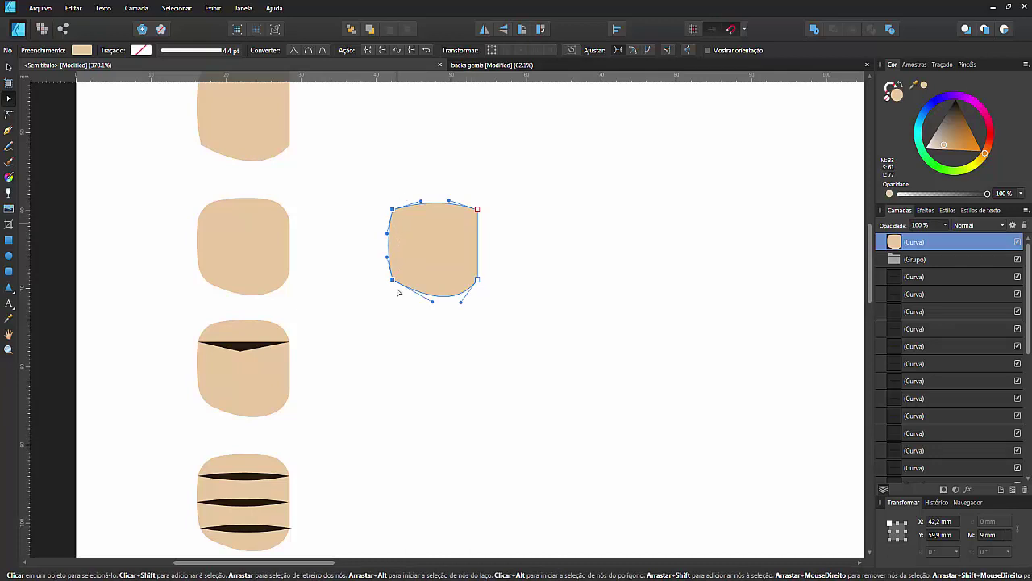
left_click(10, 115)
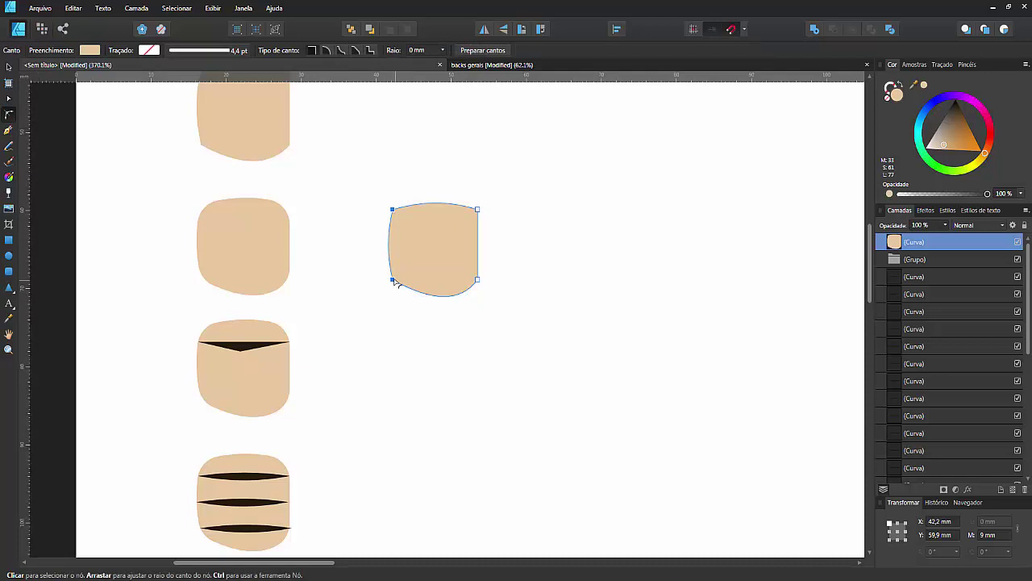
left_click_drag(397, 282, 407, 278)
left_click(403, 462)
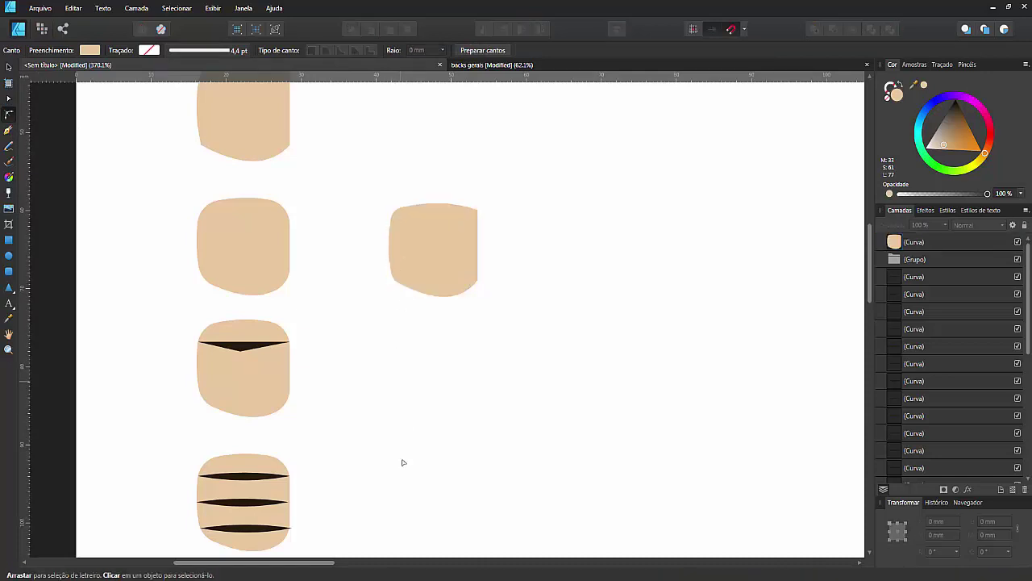
Select both left corner nodes of the shape again and readjust their rounding together
left_click(434, 268)
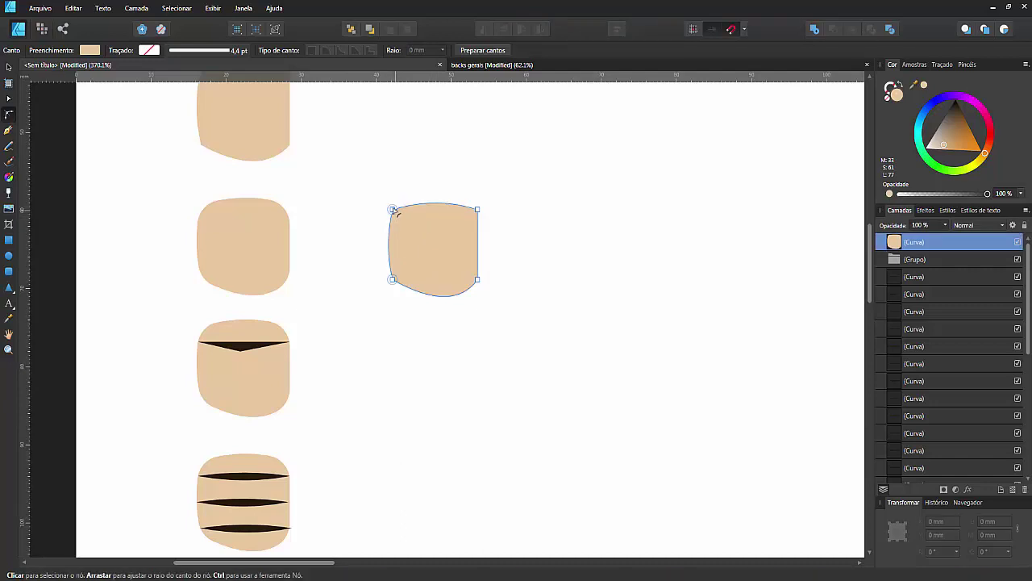
left_click(392, 211)
left_click(393, 280, "shift")
left_click_drag(394, 282, 407, 274)
left_click(414, 338)
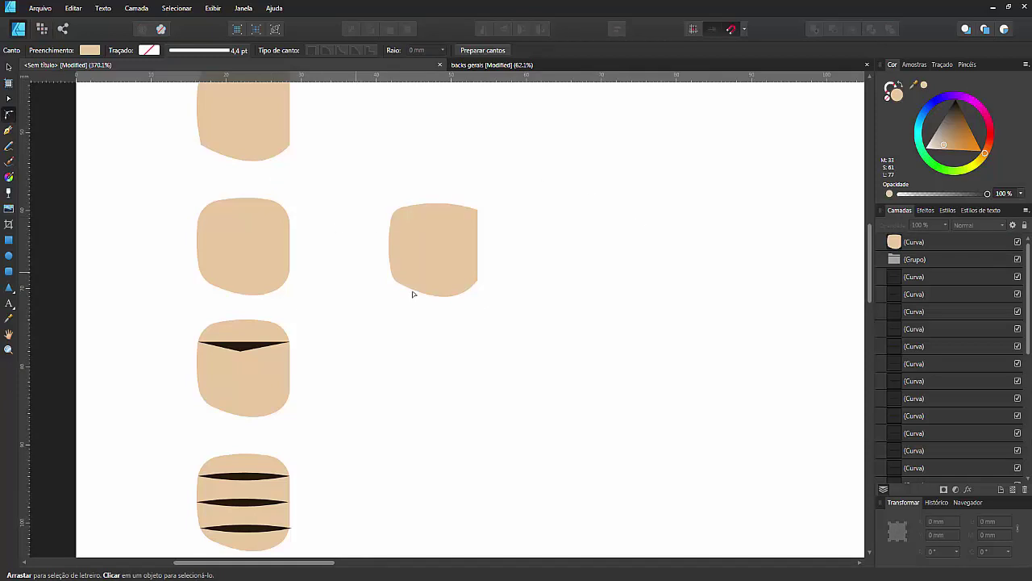
Round the shape's upper-right corner, and its lower-right corner with a larger radius of about 3.8 mm
left_click(479, 228)
left_click(477, 210)
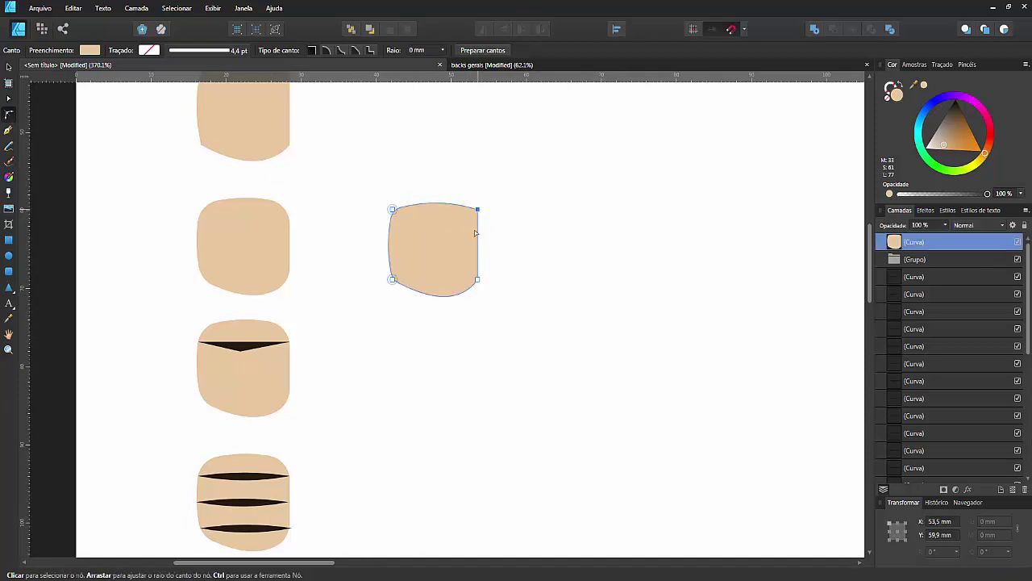
left_click_drag(480, 213, 462, 223)
left_click(695, 398)
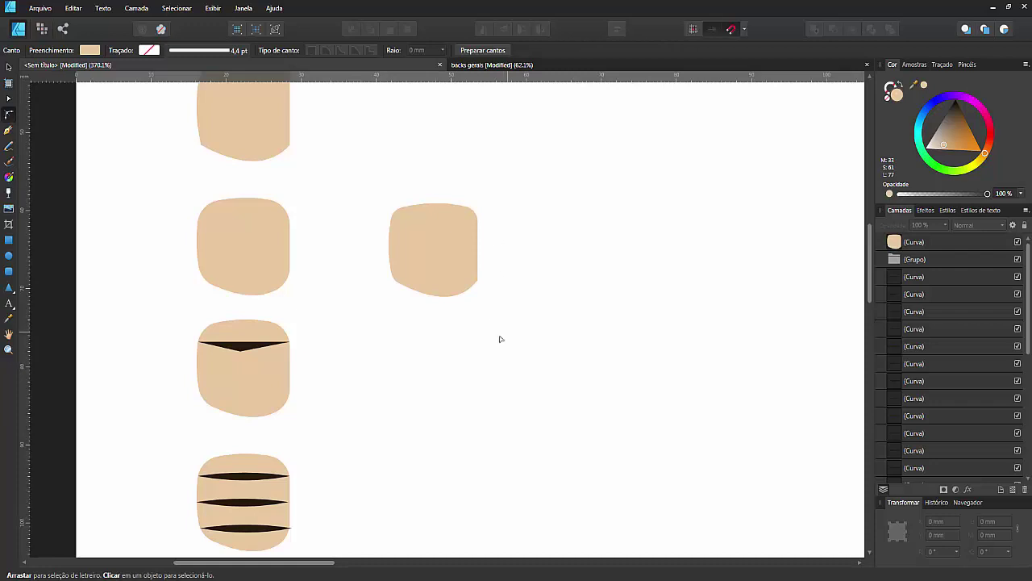
left_click(462, 279)
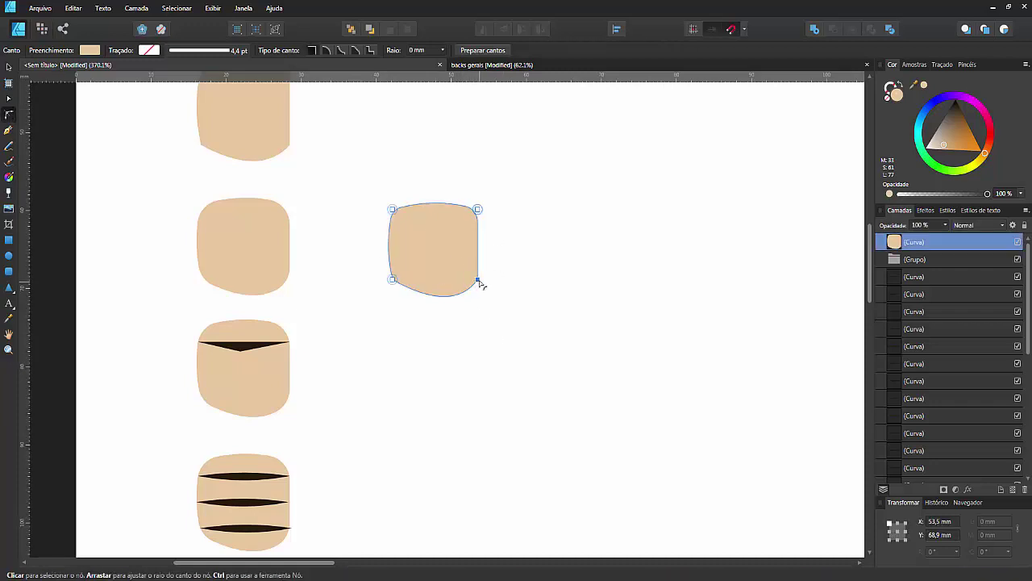
left_click_drag(477, 281, 449, 270)
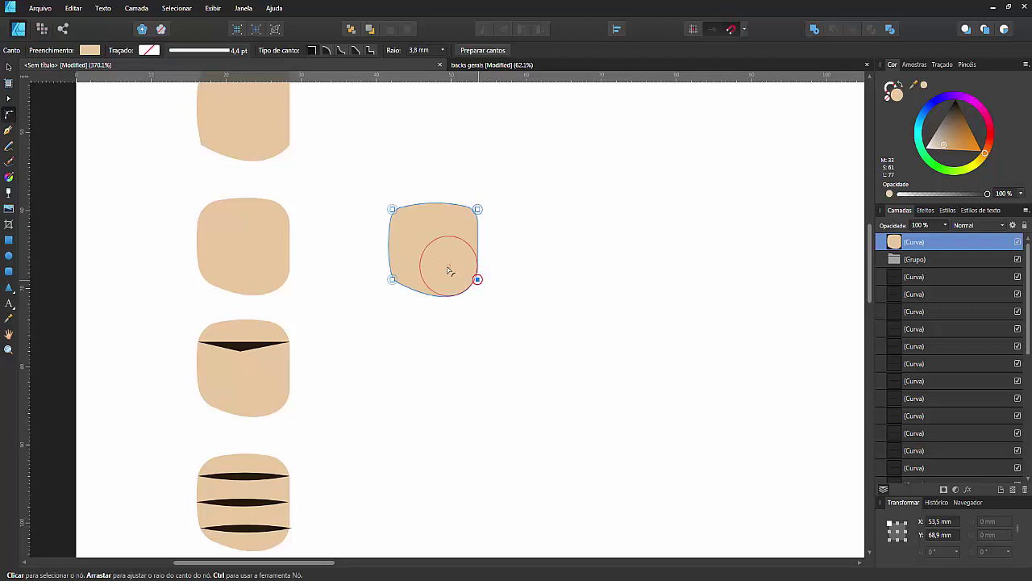
Move the rounded beige shape beside the fifth reference shape, the one with a black triangle
left_click(601, 346)
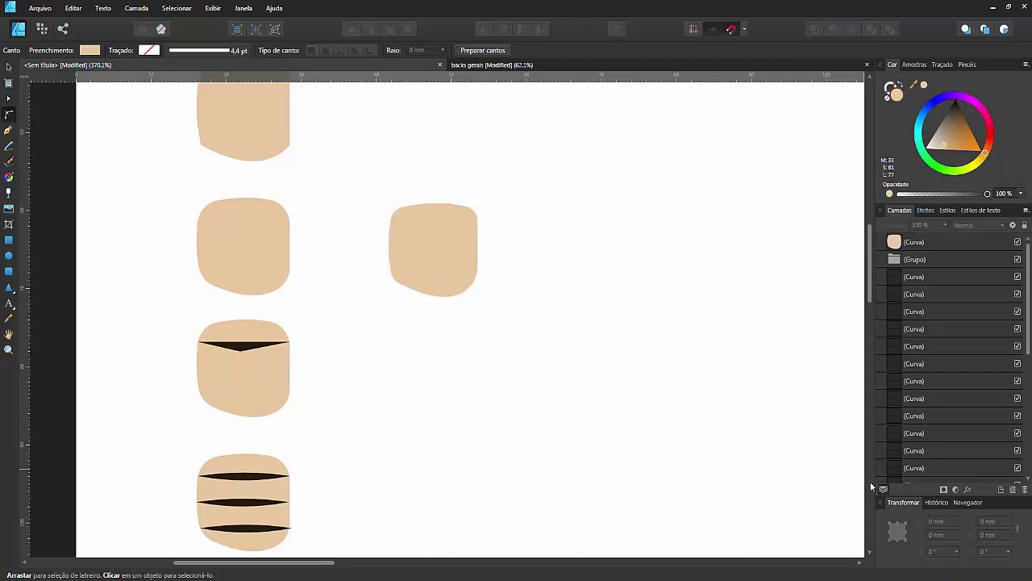
key("v")
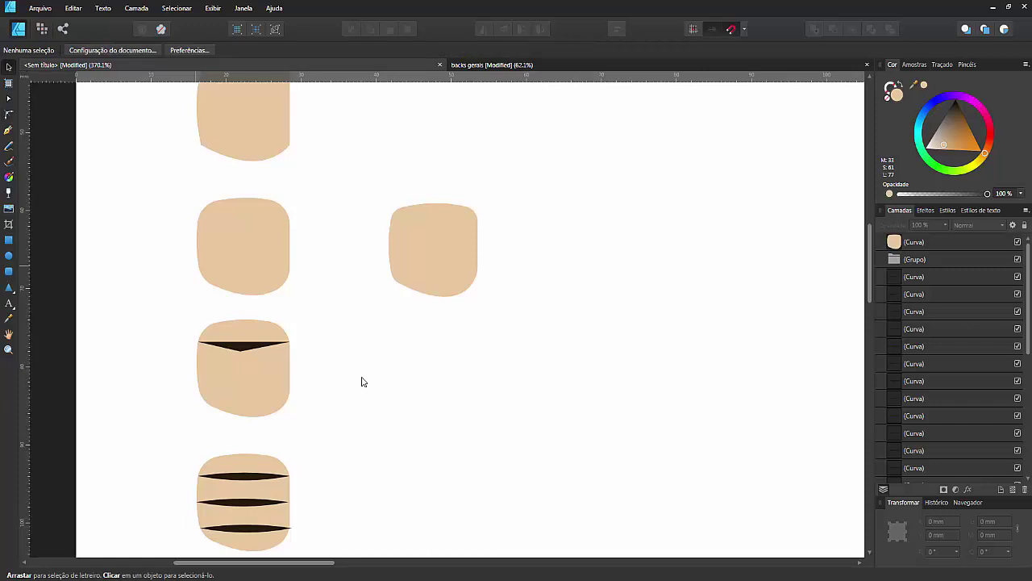
left_click(448, 246)
left_click_drag(442, 287, 435, 362)
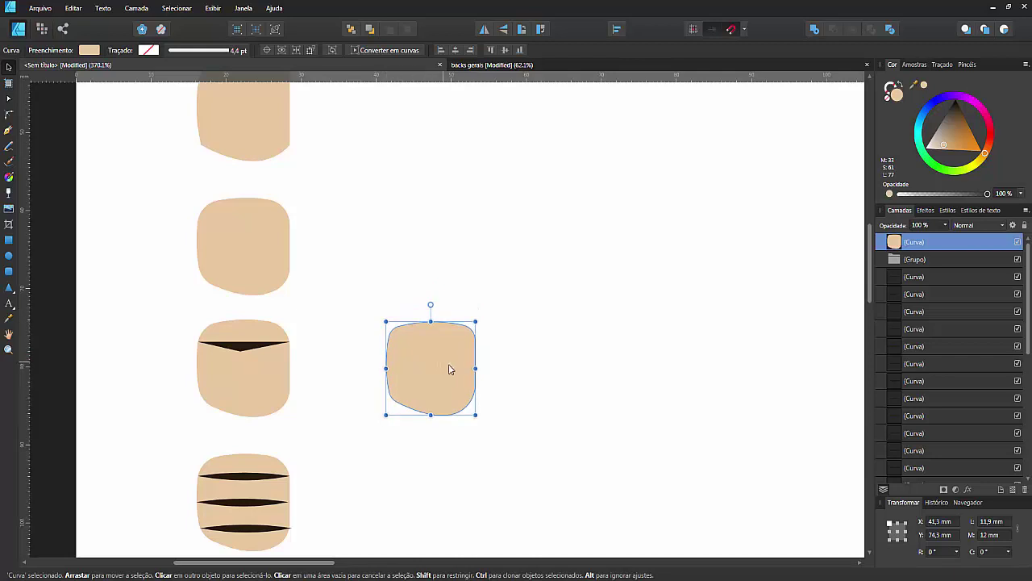
left_click(8, 130)
scroll(172, 376, "up", 5)
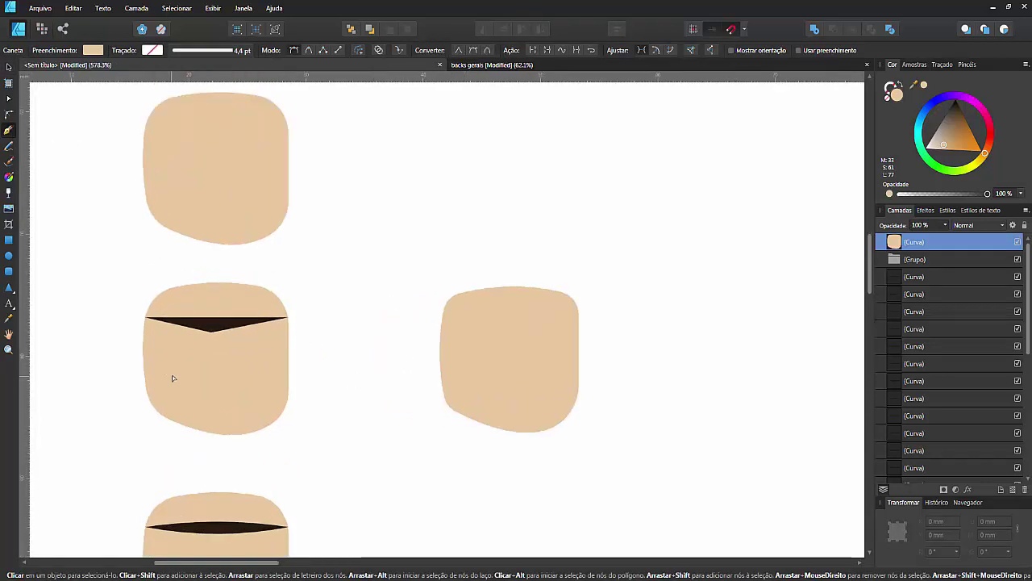
scroll(341, 337, "down", 1)
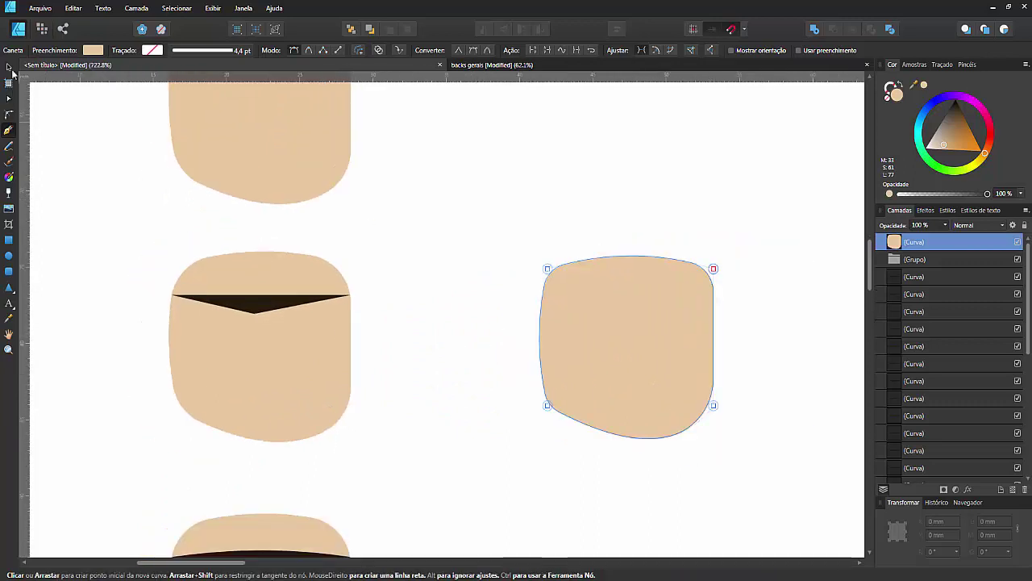
key("v")
left_click(528, 332)
left_click_drag(584, 342, 486, 351)
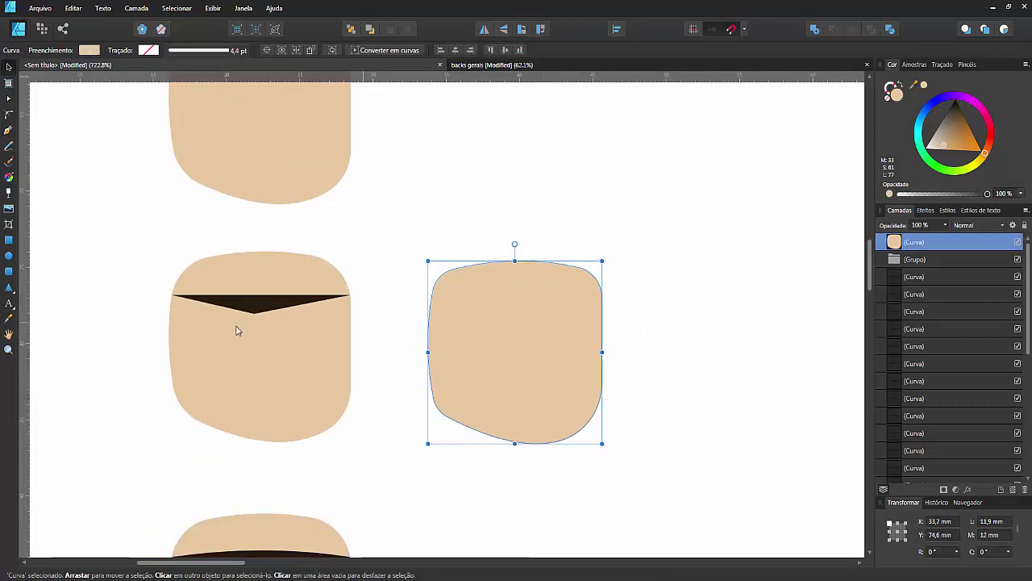
Draw a wide downward-pointing triangle across the upper part of the shape with the Pen tool and fill it black
left_click(9, 130)
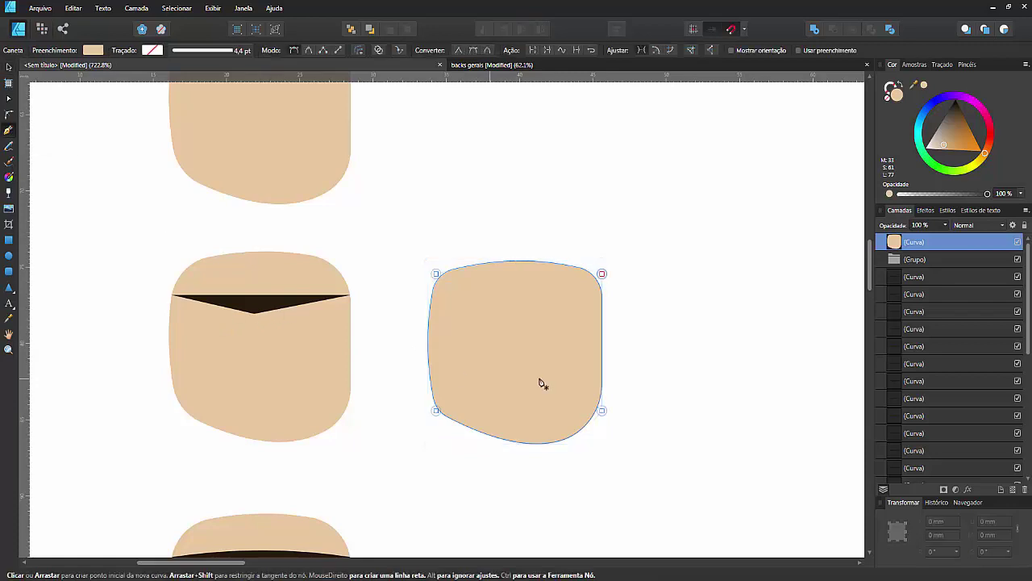
left_click(432, 307)
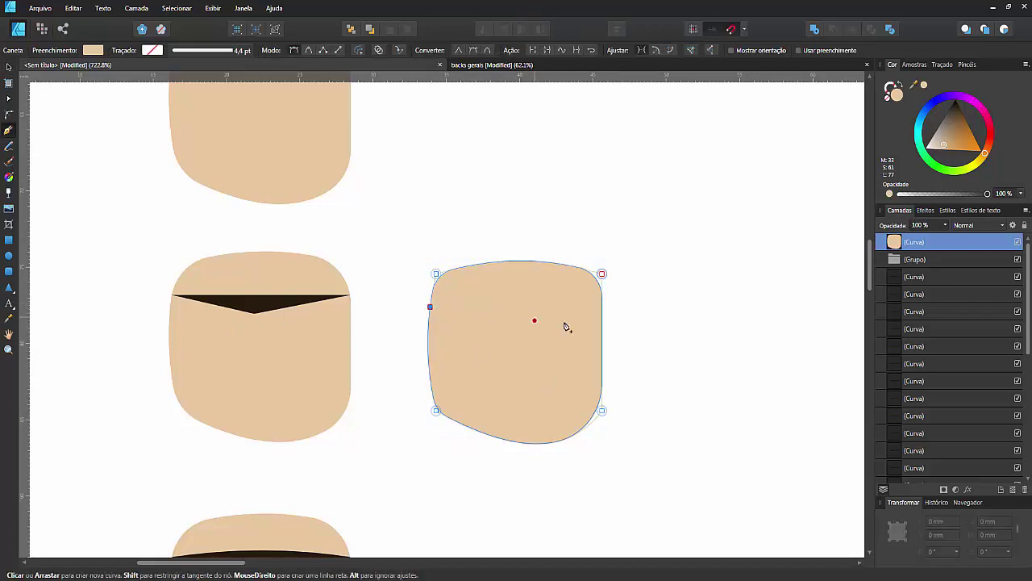
left_click(602, 307)
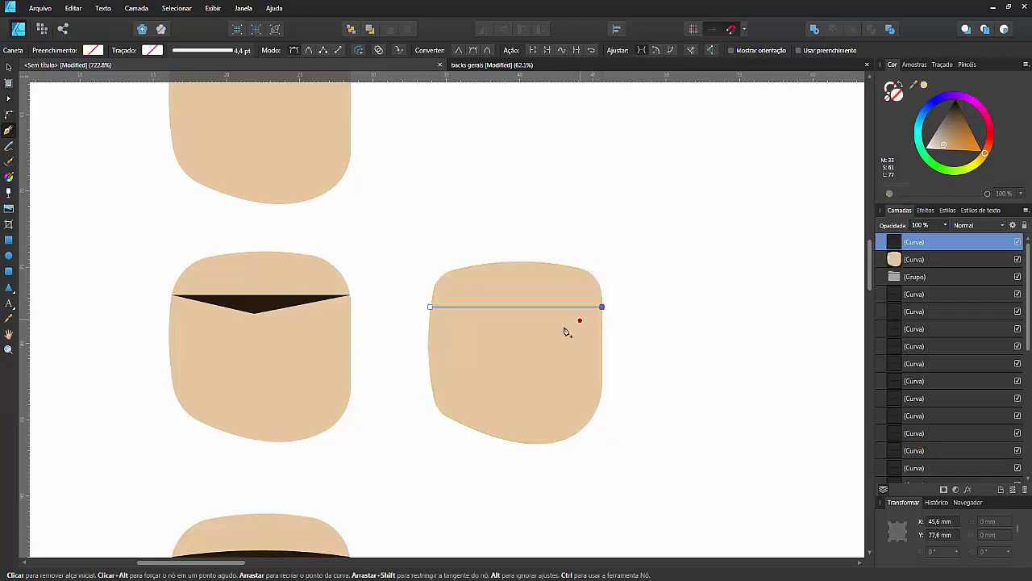
left_click(515, 333)
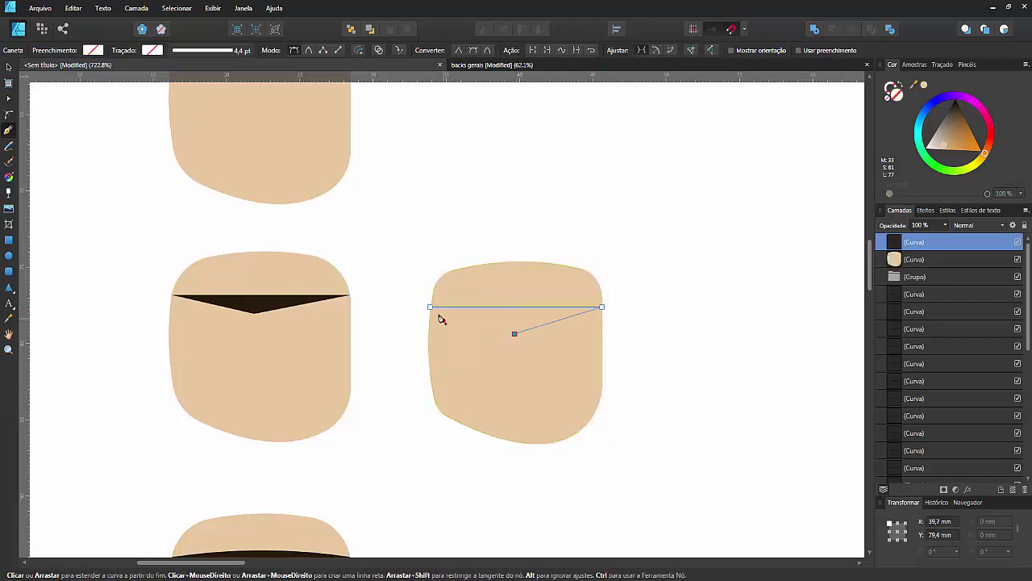
left_click(430, 308)
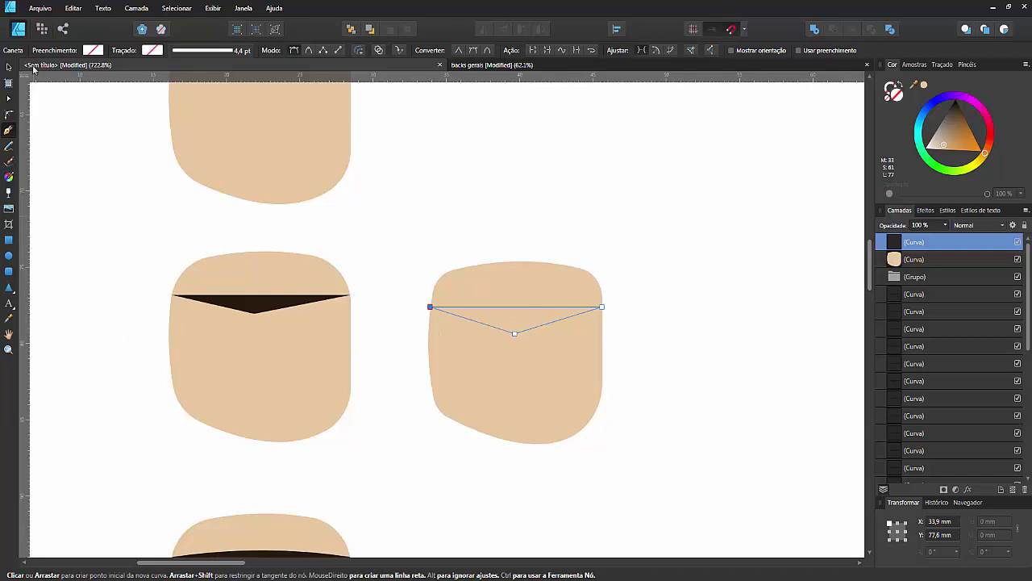
left_click(8, 67)
left_click(960, 126)
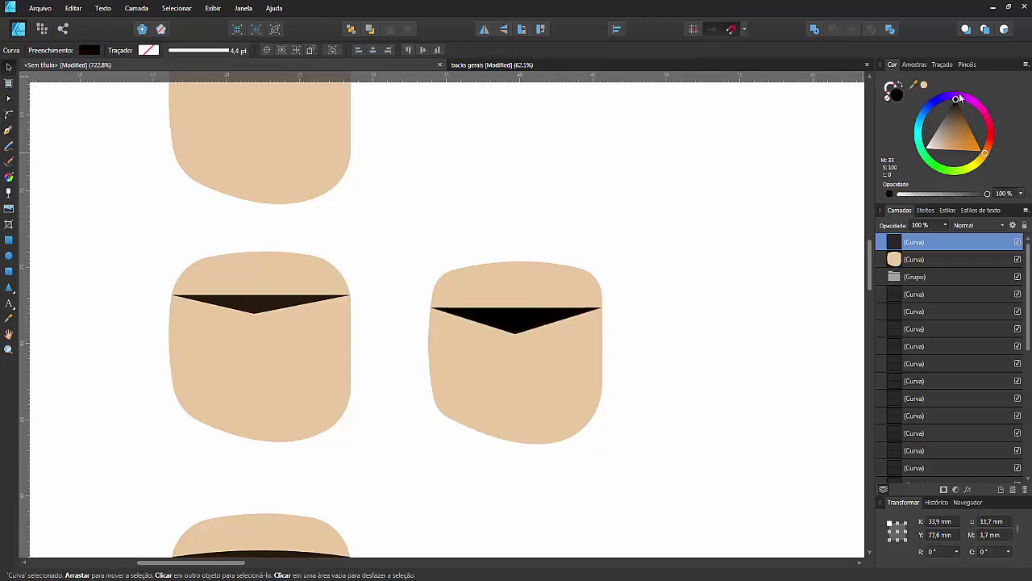
Raise the black triangle's lower node slightly to make the triangle flatter
double_click(520, 325)
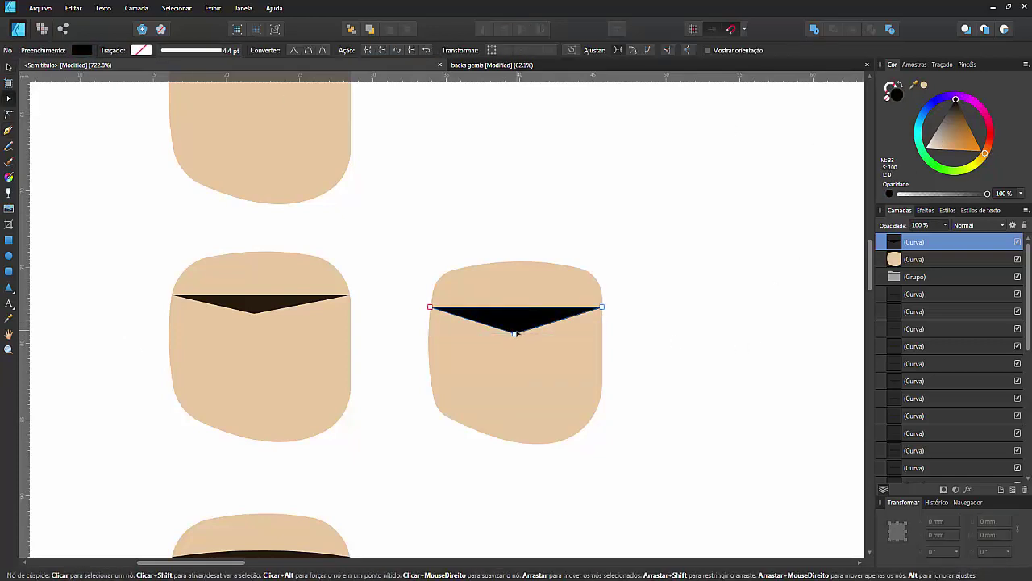
left_click_drag(515, 337, 510, 328)
left_click(700, 361)
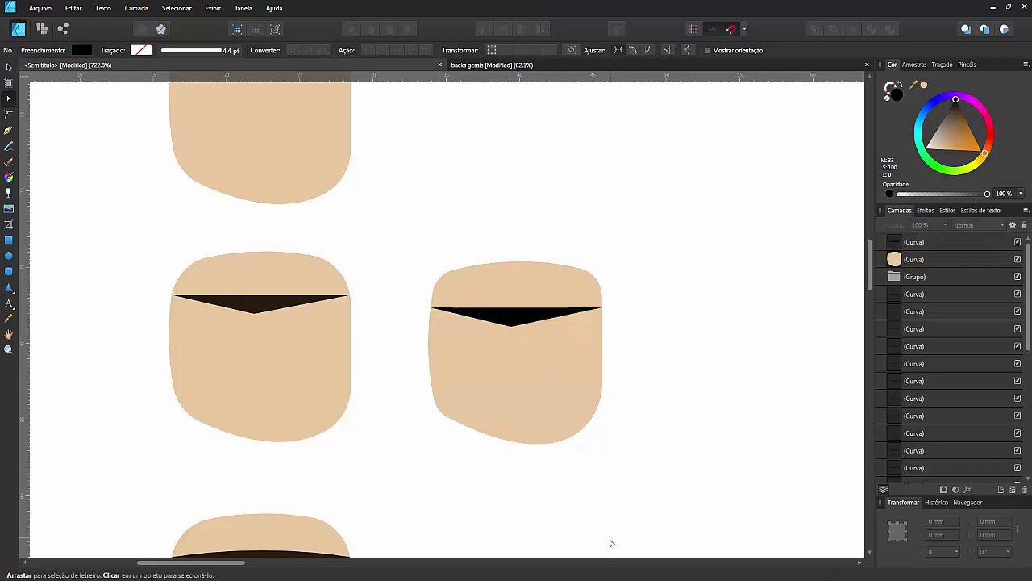
Select the beige shape together with its triangle and move both beside the sixth reference shape, the one with three stripes
scroll(383, 267, "down", 4)
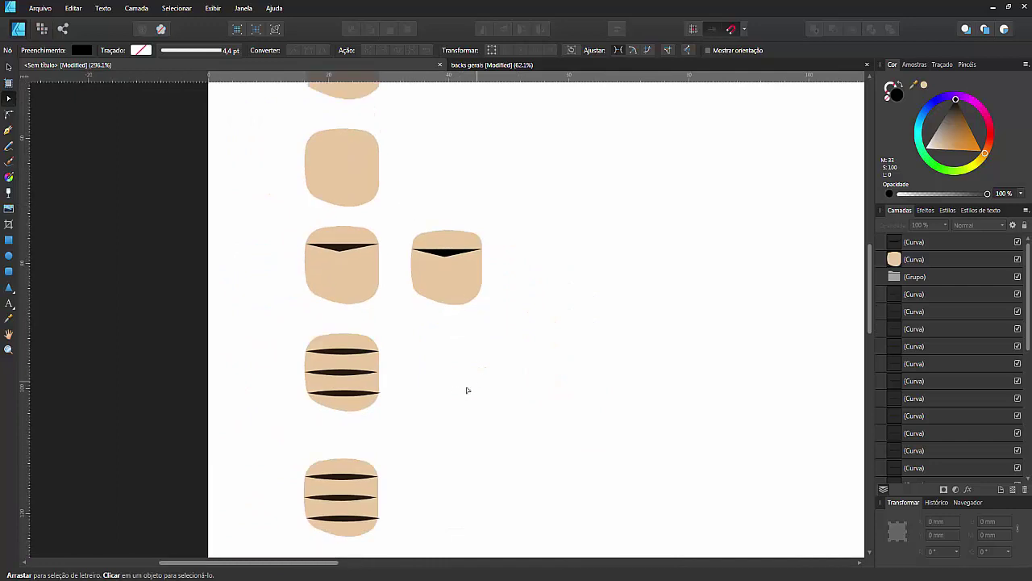
scroll(468, 389, "up", 1)
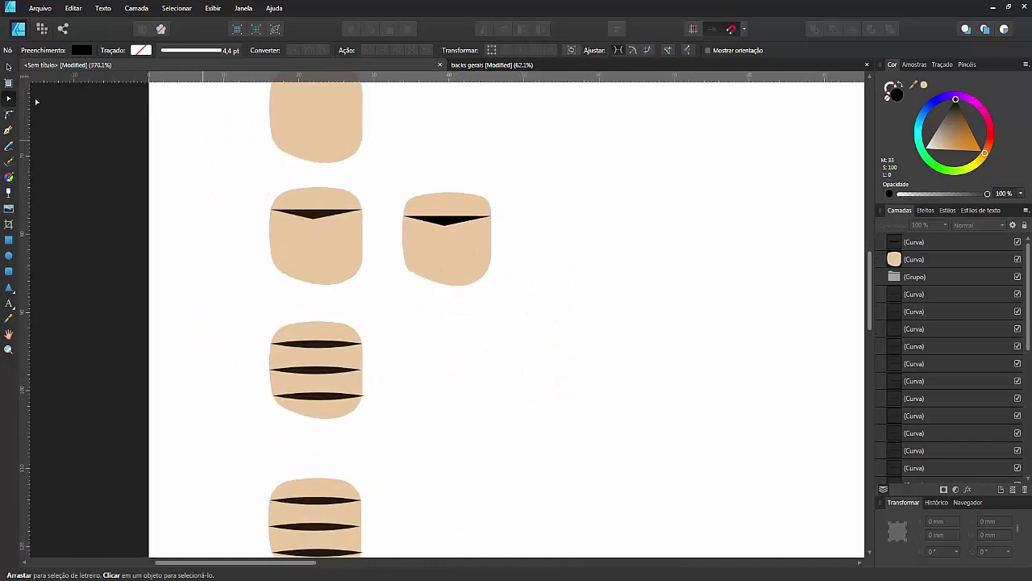
key("v")
left_click_drag(555, 171, 400, 326)
left_click_drag(442, 288, 462, 404)
scroll(388, 459, "up", 3)
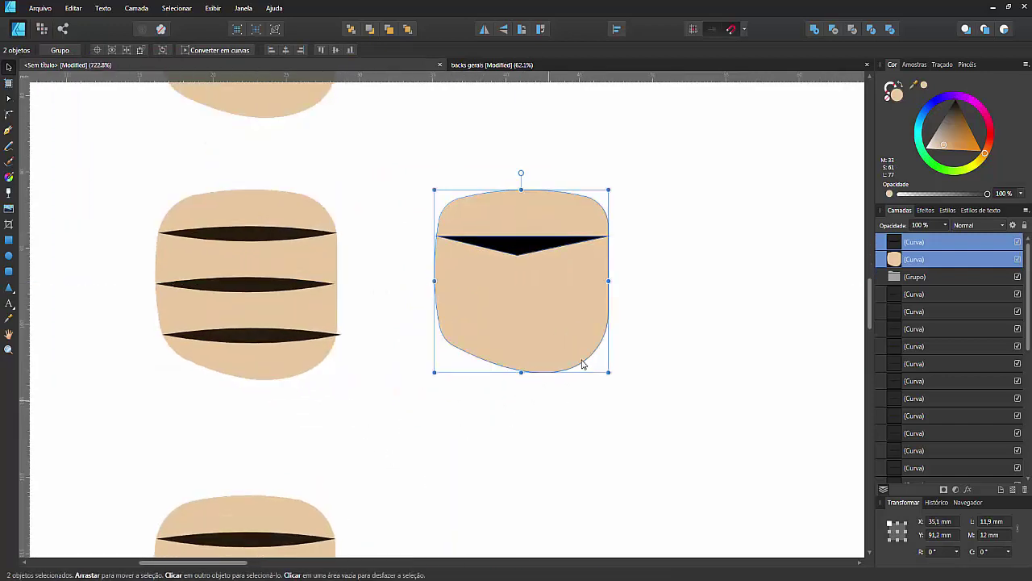
Delete the black triangle's lower node and bow its upper edge outward to form a thin lens-shaped stripe
double_click(533, 248)
left_click(517, 256)
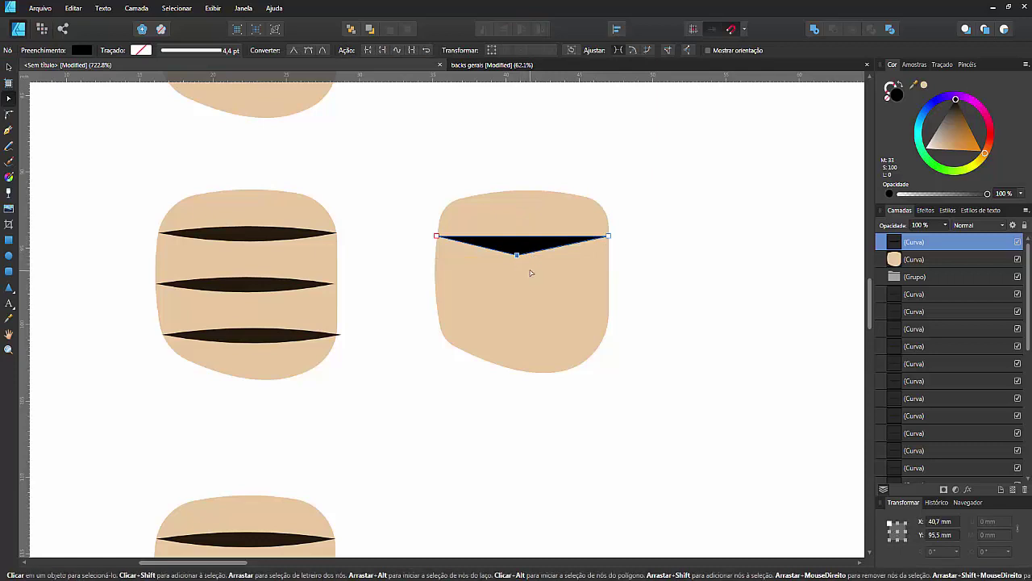
key("Delete")
mouse_move(523, 236)
left_mouse_down()
mouse_move(524, 248)
mouse_move(526, 234)
left_mouse_up()
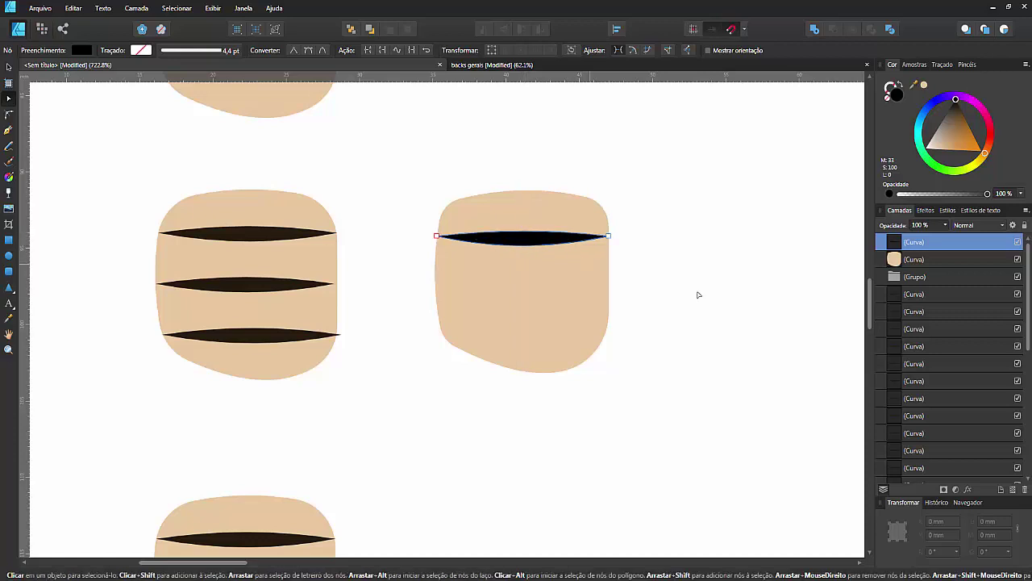
left_click(698, 294)
Duplicate the black stripe downward and repeat the duplication to get three evenly spaced stripes
key("v")
left_click(519, 241)
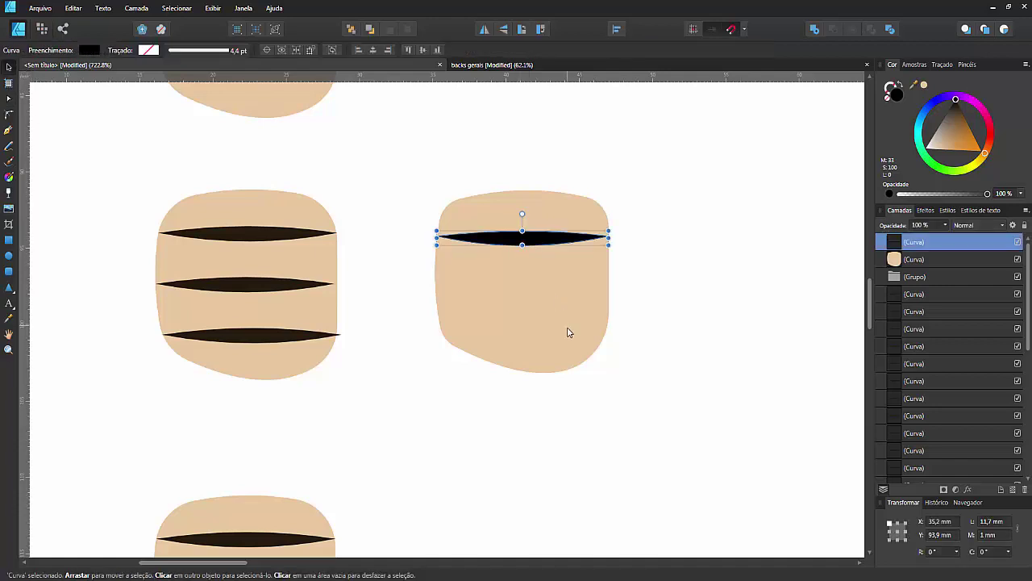
key("ctrl+j")
left_click_drag(548, 237, 543, 286)
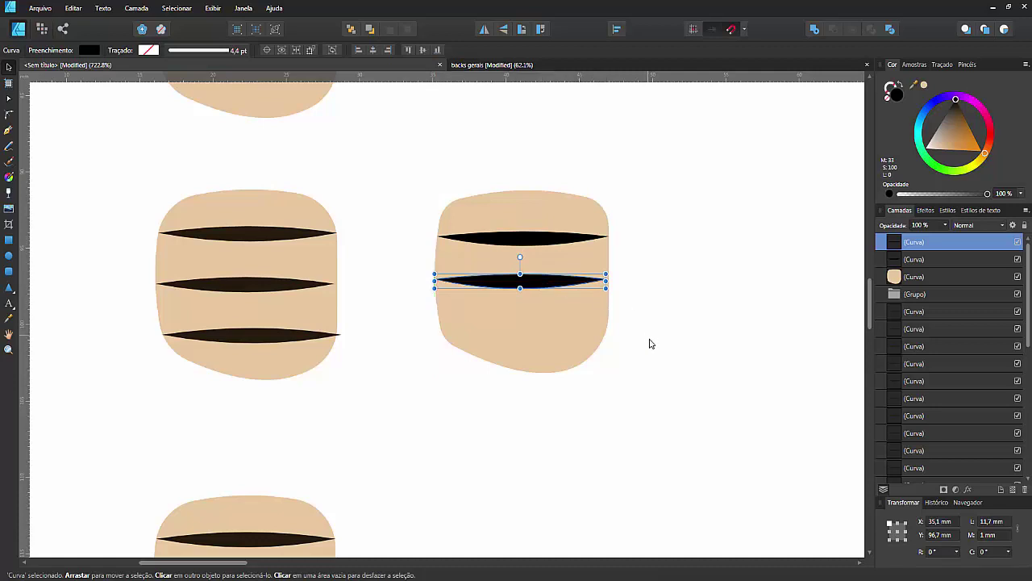
key("ctrl+j")
left_click(686, 349)
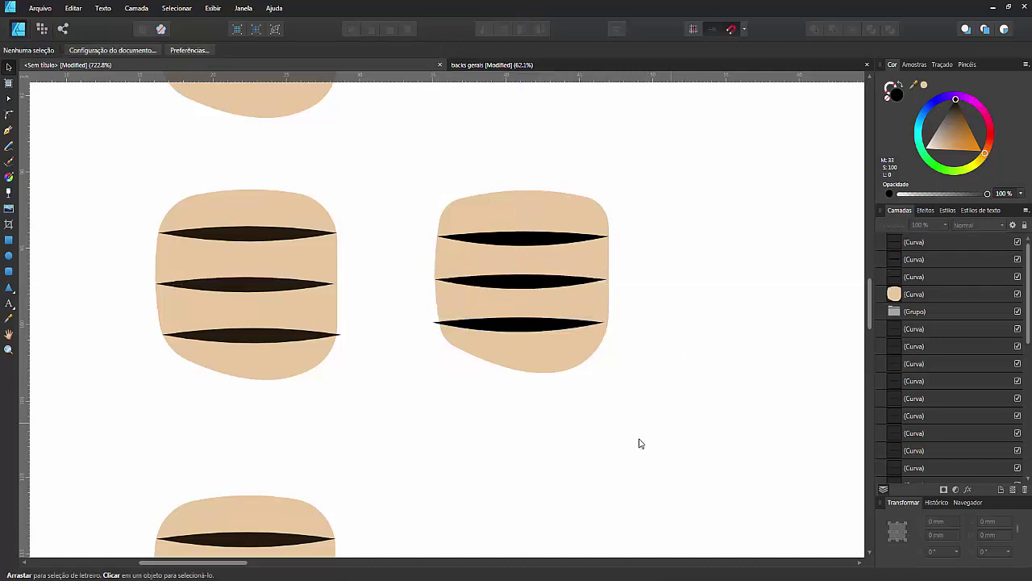
Nudge the lower, upper and middle stripes so their ends line up with the beige shape's side edges
left_click(541, 324)
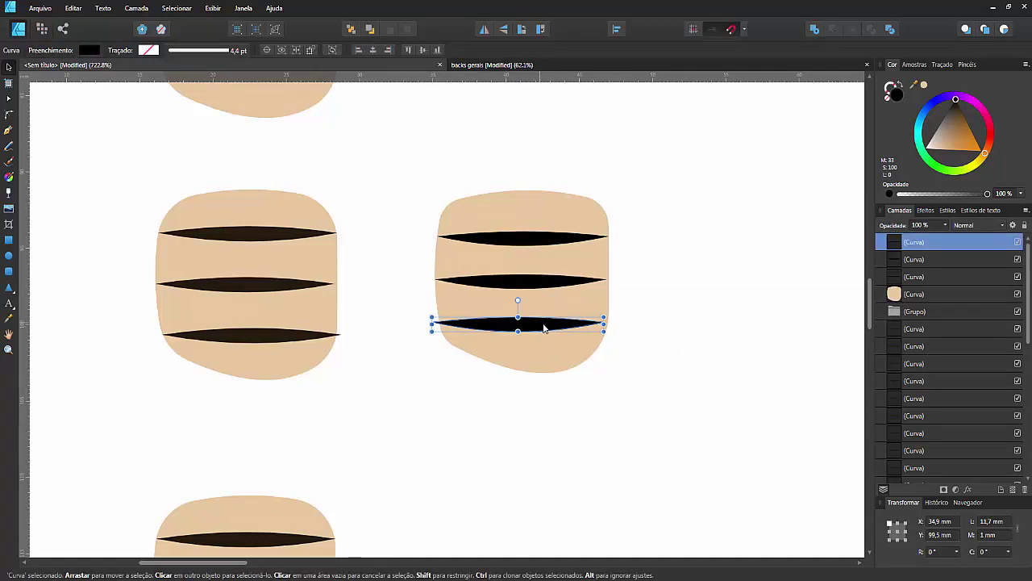
left_click_drag(543, 327, 544, 328)
left_click(635, 410)
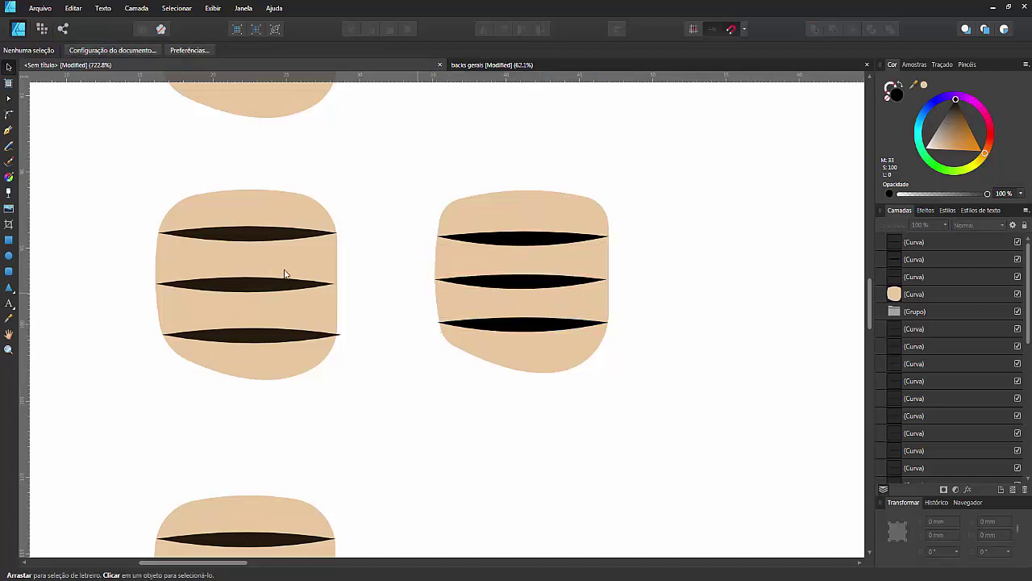
left_click_drag(537, 243, 534, 238)
left_click_drag(525, 279, 540, 285)
left_click(758, 403)
Select the beige shape with its three stripes and move everything beside the seventh reference shape
mouse_move(657, 169)
left_mouse_down()
mouse_move(454, 398)
mouse_move(395, 403)
left_mouse_up()
mouse_move(670, 383)
left_mouse_down()
mouse_move(657, 226)
mouse_move(668, 180)
left_mouse_up()
left_click_drag(548, 147, 524, 434)
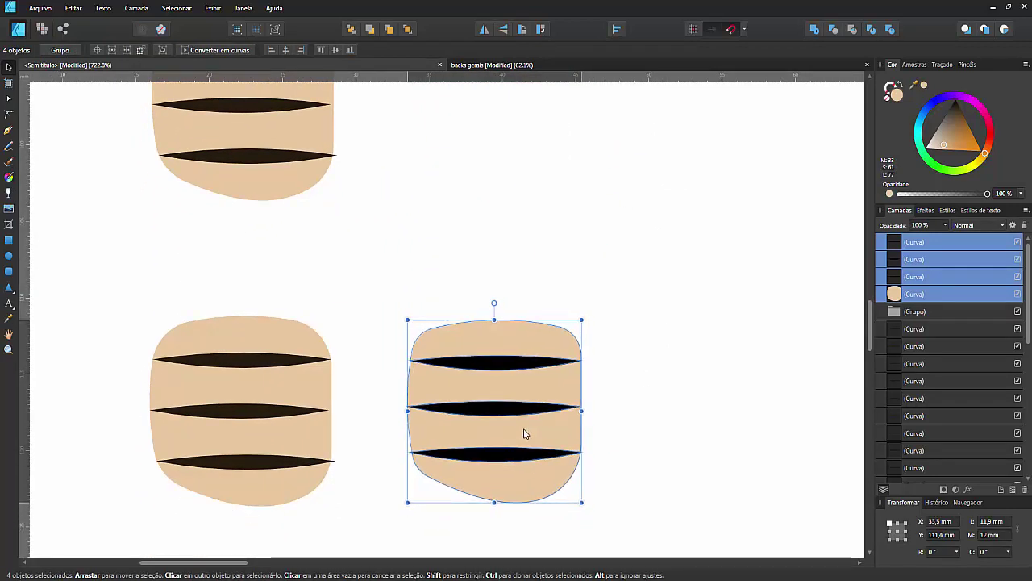
Move the selected striped shape beside the eighth reference shape, the one with a thumb
scroll(550, 247, "down", 2)
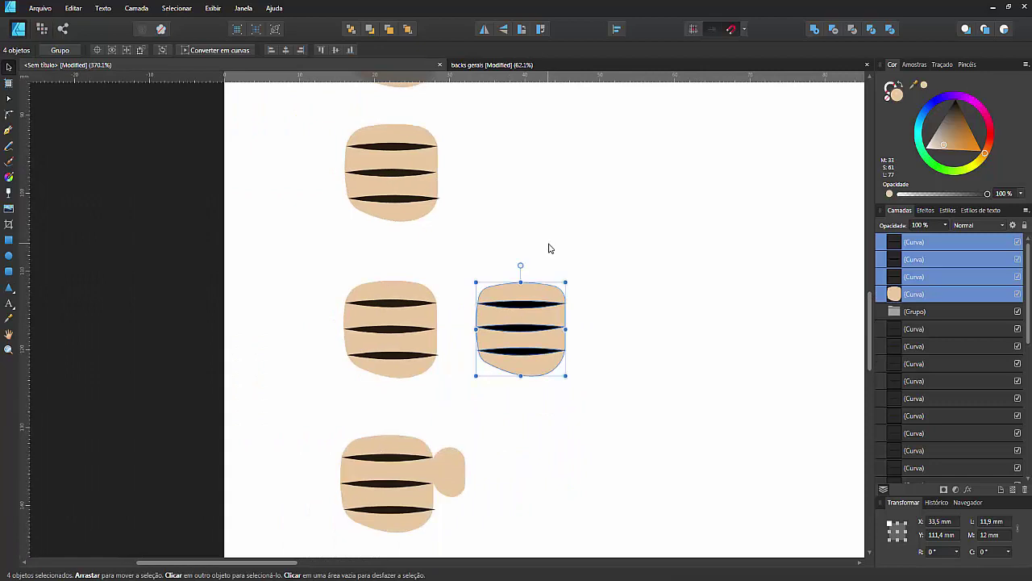
scroll(567, 264, "down", 1)
scroll(624, 276, "up", 1)
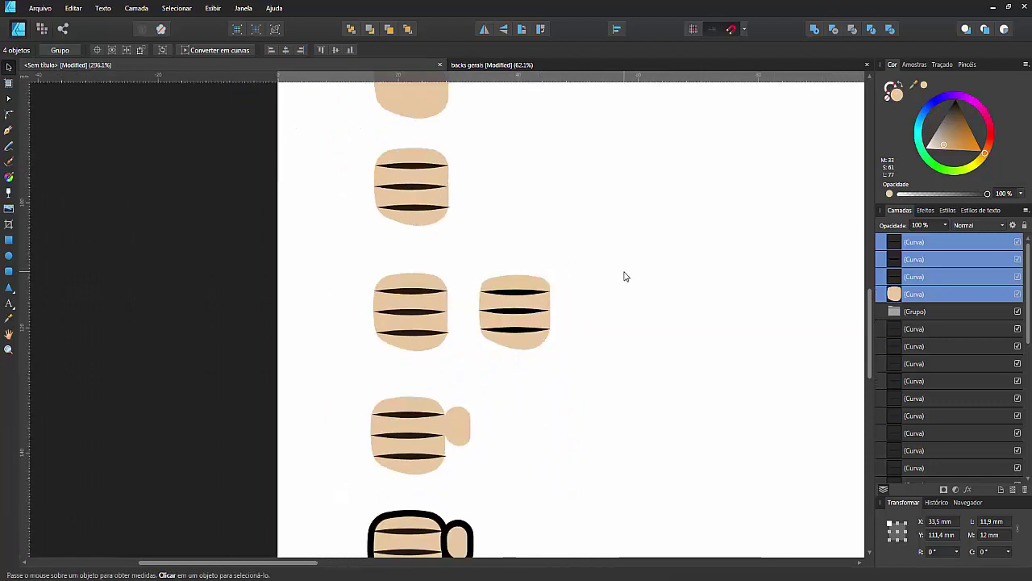
scroll(623, 276, "up", 1)
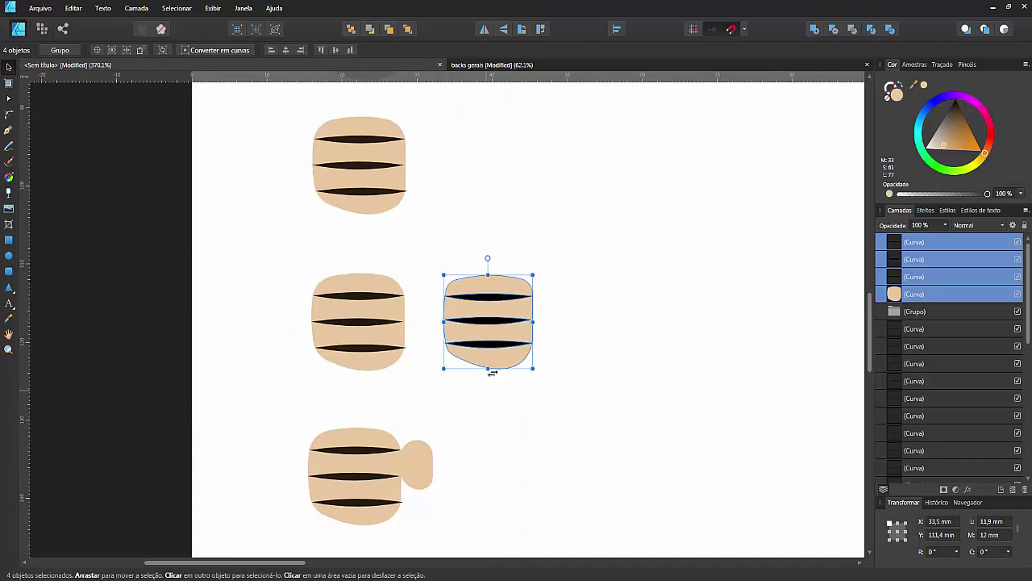
scroll(440, 201, "down", 1)
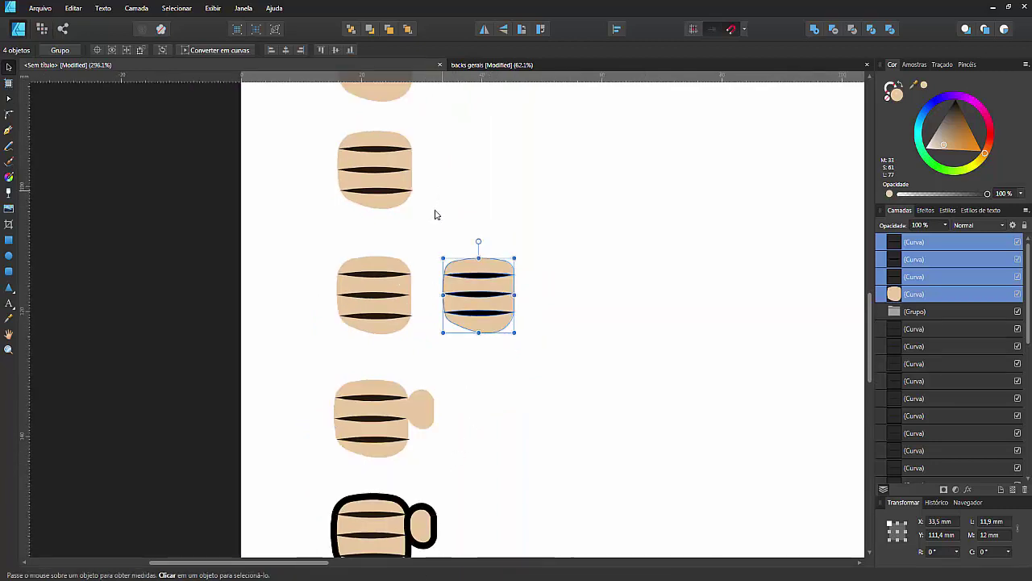
scroll(433, 193, "up", 1)
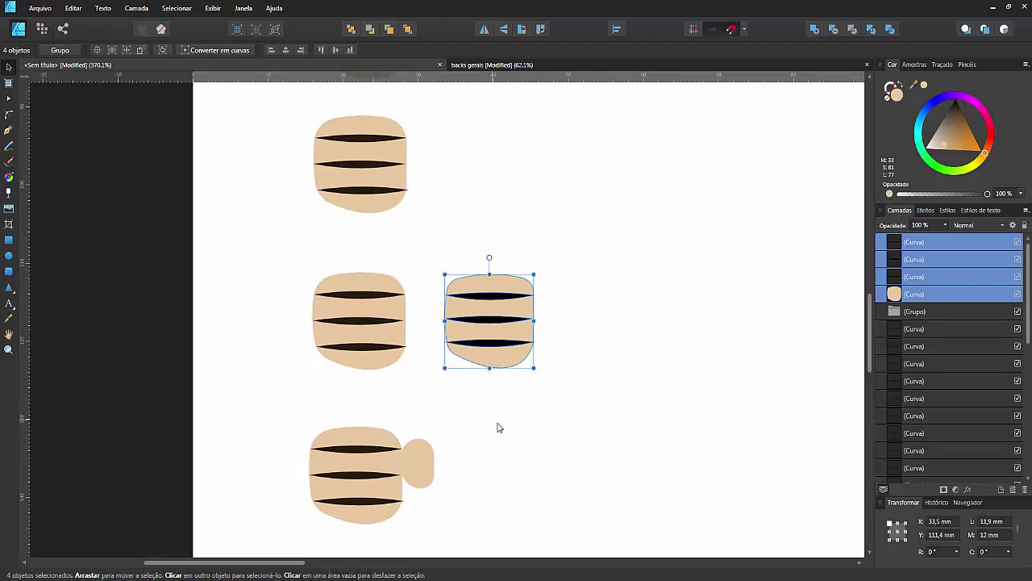
left_click_drag(577, 405, 556, 231)
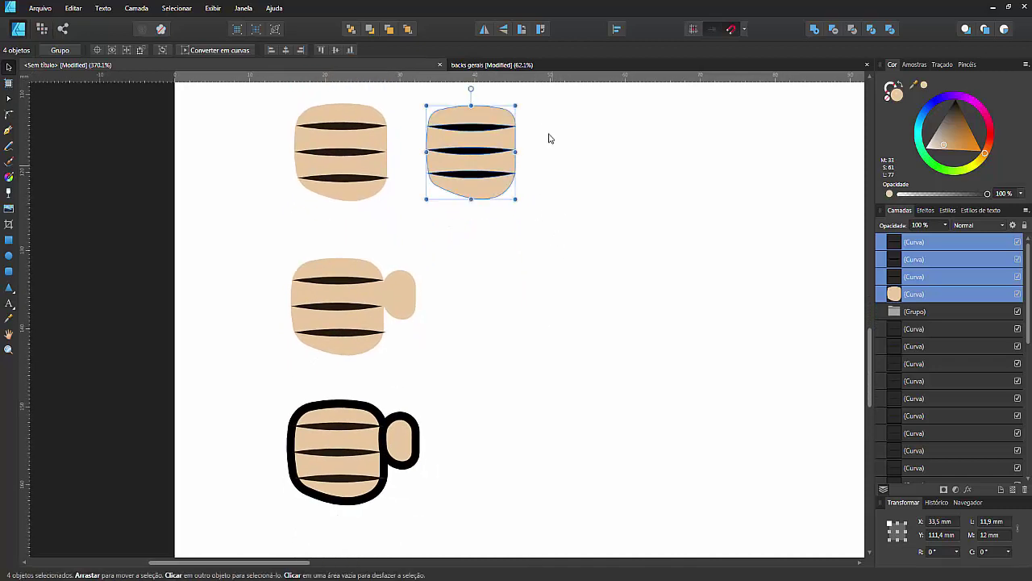
left_click_drag(500, 143, 515, 295)
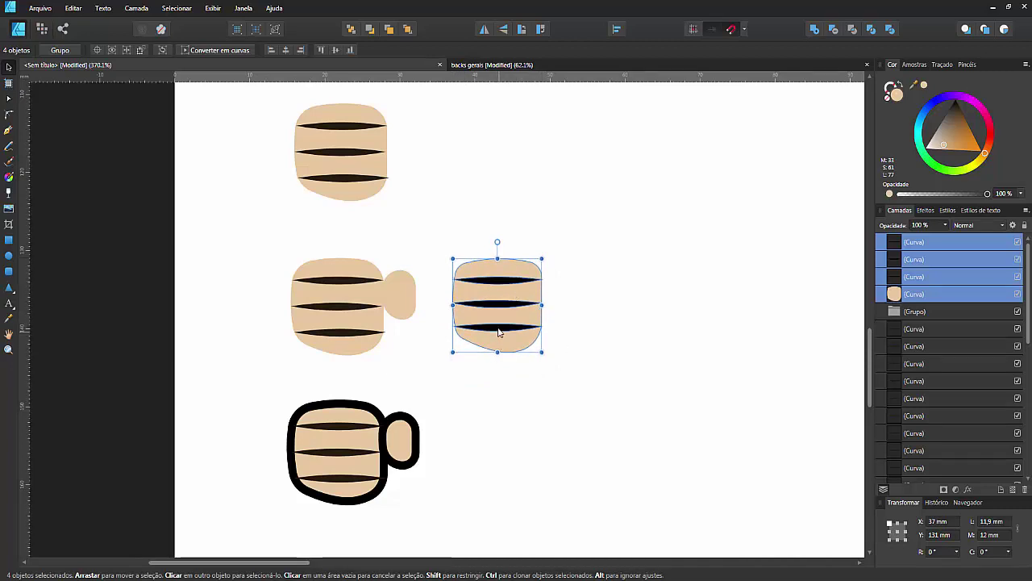
Duplicate the beige body, shrink the copy to about 4.3 × 6.1 mm, and place it against the body's upper-right edge as a thumb
scroll(498, 323, "up", 2)
scroll(498, 321, "up", 1)
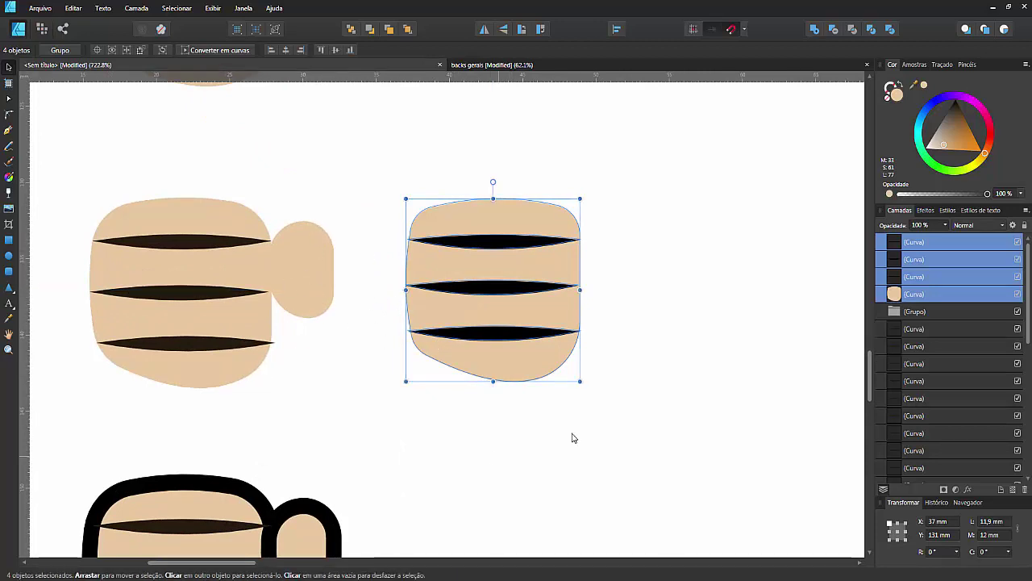
left_click(508, 477)
left_click(506, 377)
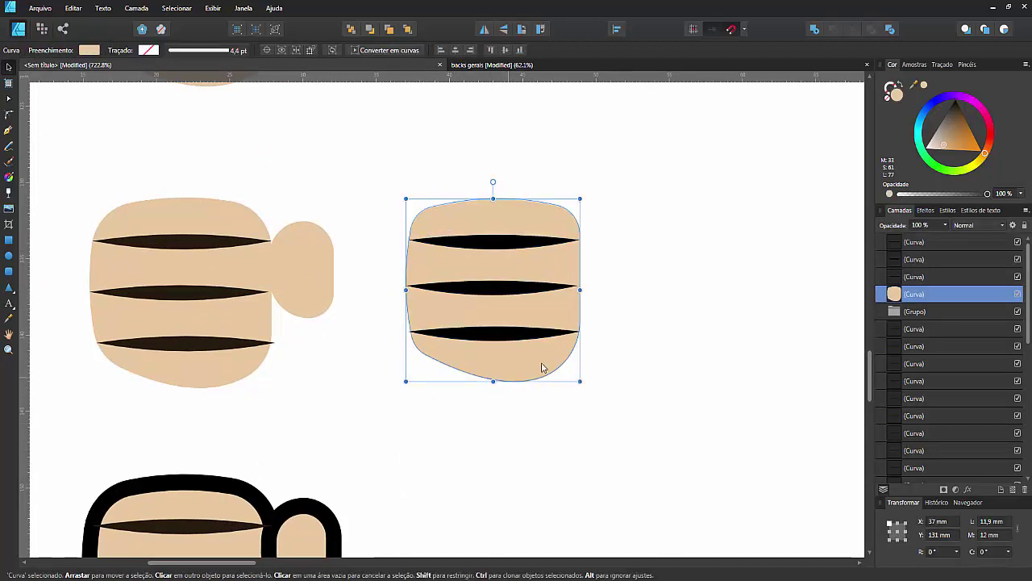
left_click_drag(511, 369, 709, 295)
left_click_drag(678, 250, 612, 276)
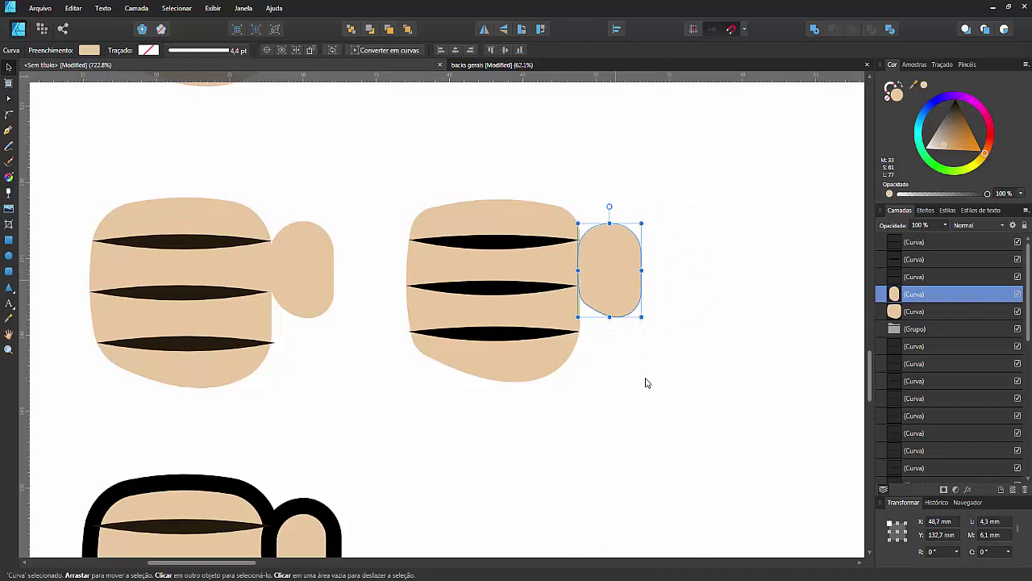
Narrow the thumb shape to about 3.9 mm wide, keeping it against the fist body's edge
left_click(770, 415)
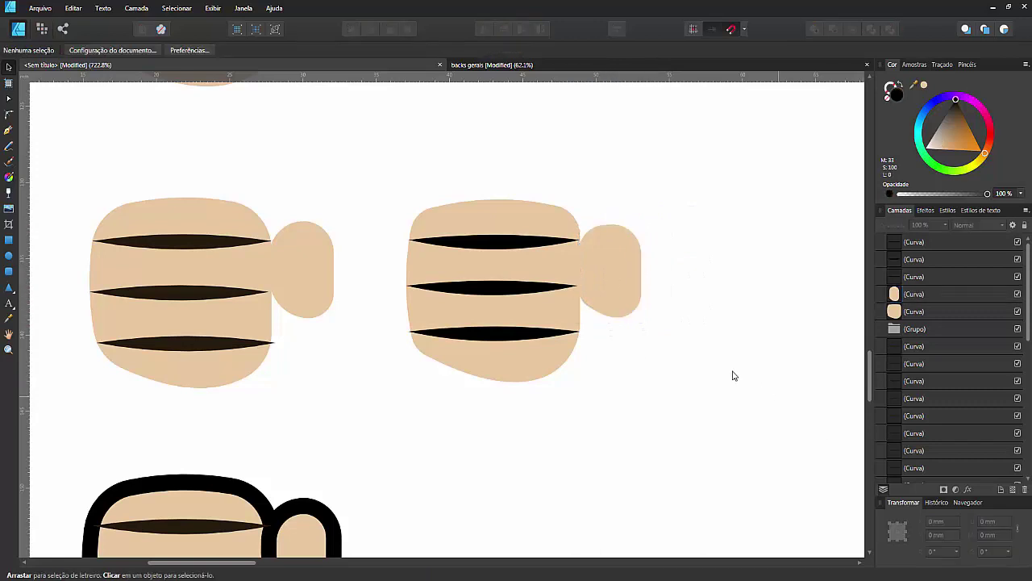
left_click(616, 288)
left_click_drag(641, 268, 634, 268)
key("ctrl+d")
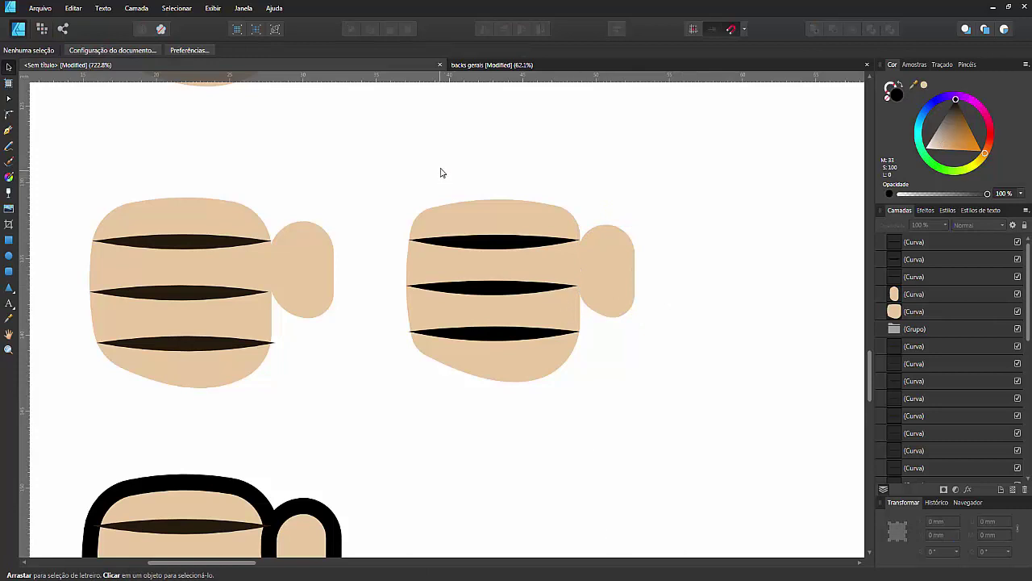
Select the body, its three stripes and the thumb, and move them beside the ninth reference shape, the one with a thick outline
scroll(451, 198, "down", 4)
scroll(484, 214, "up", 2)
scroll(439, 238, "up", 2)
scroll(456, 234, "down", 2)
scroll(464, 222, "up", 2)
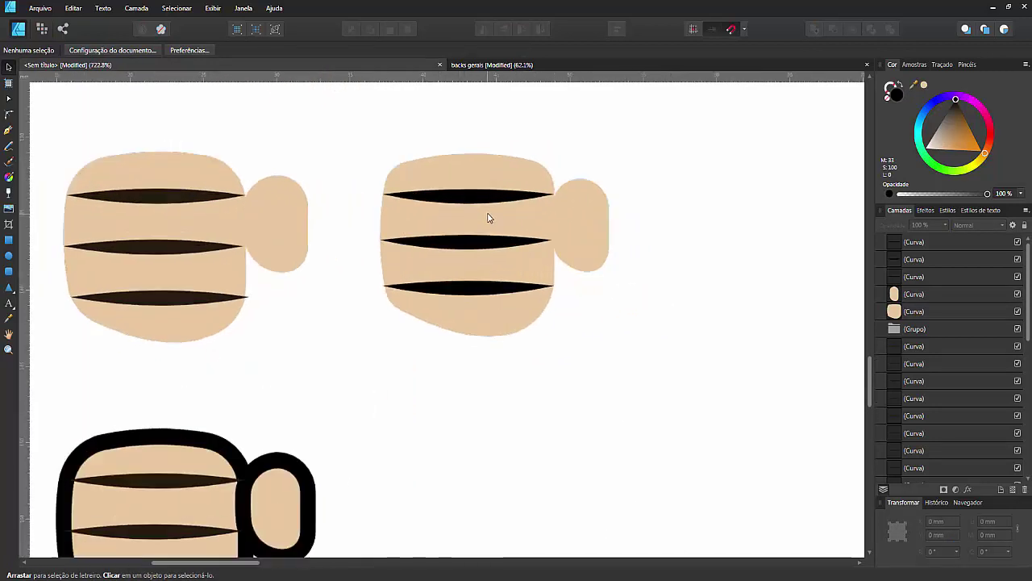
left_click_drag(658, 127, 351, 398)
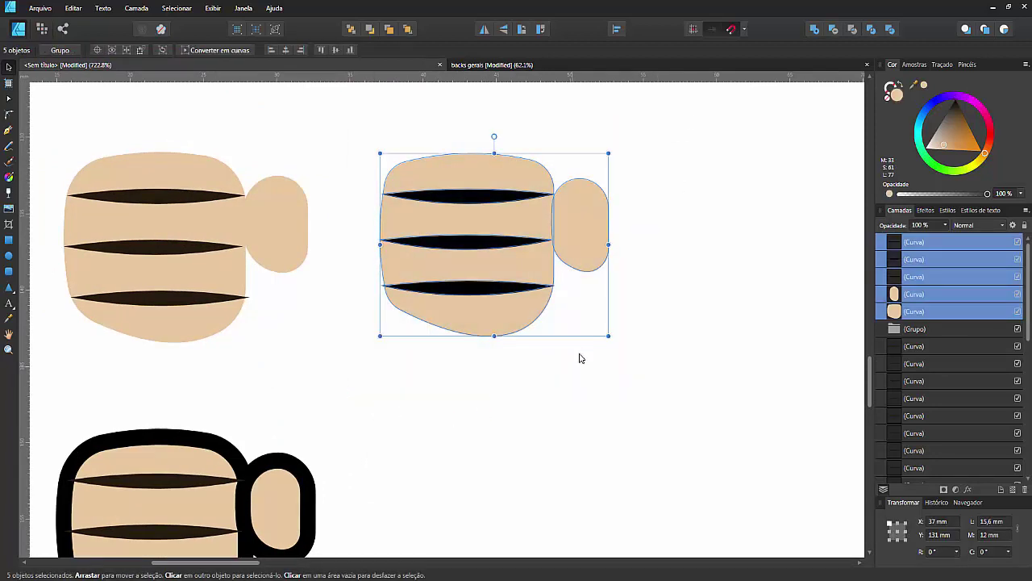
scroll(541, 322, "down", 4)
scroll(511, 379, "up", 3)
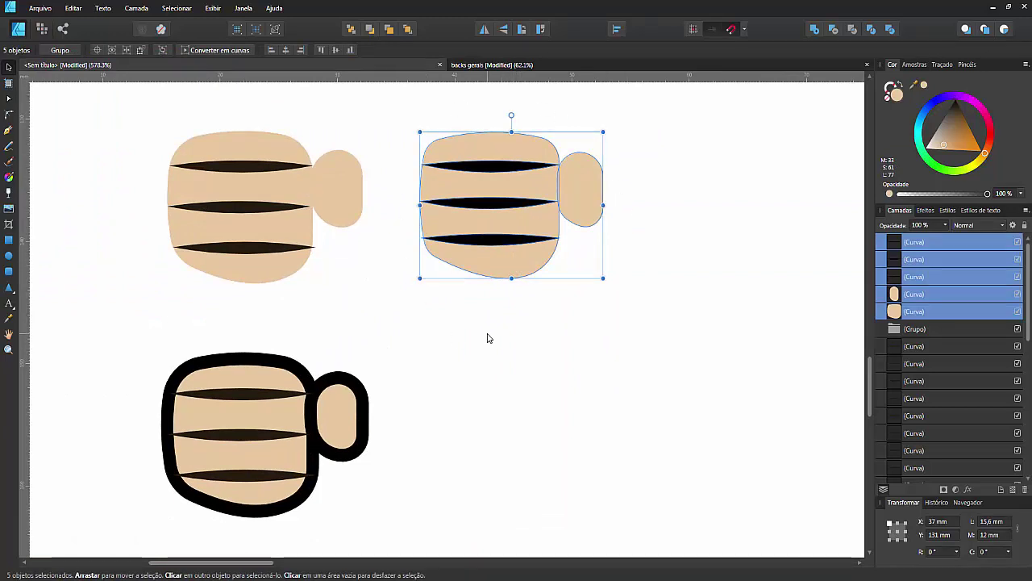
left_click_drag(502, 269, 501, 488)
scroll(493, 467, "up", 2)
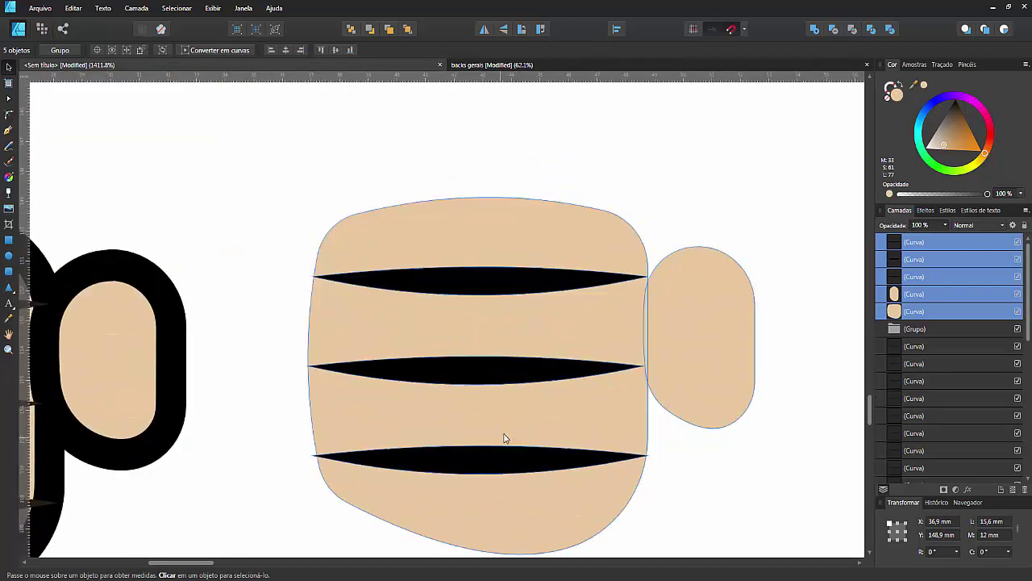
scroll(505, 438, "down", 5)
scroll(540, 472, "up", 3)
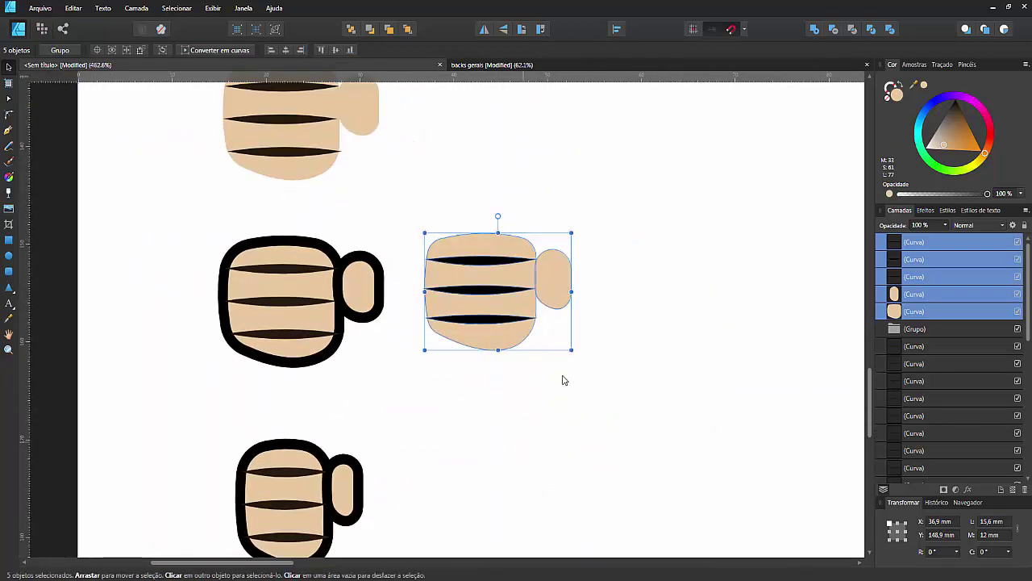
left_click_drag(542, 342, 534, 340)
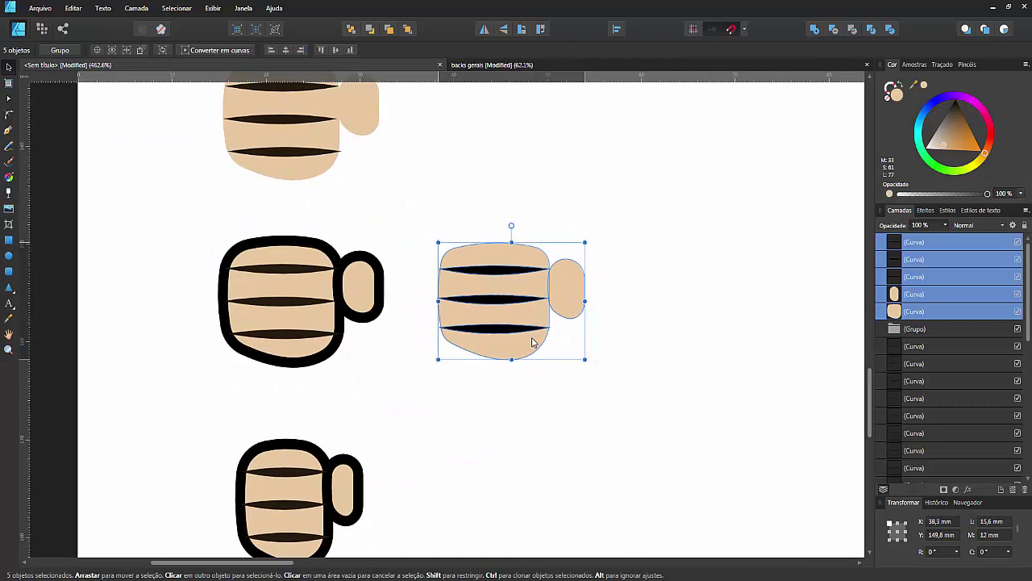
left_click(680, 448)
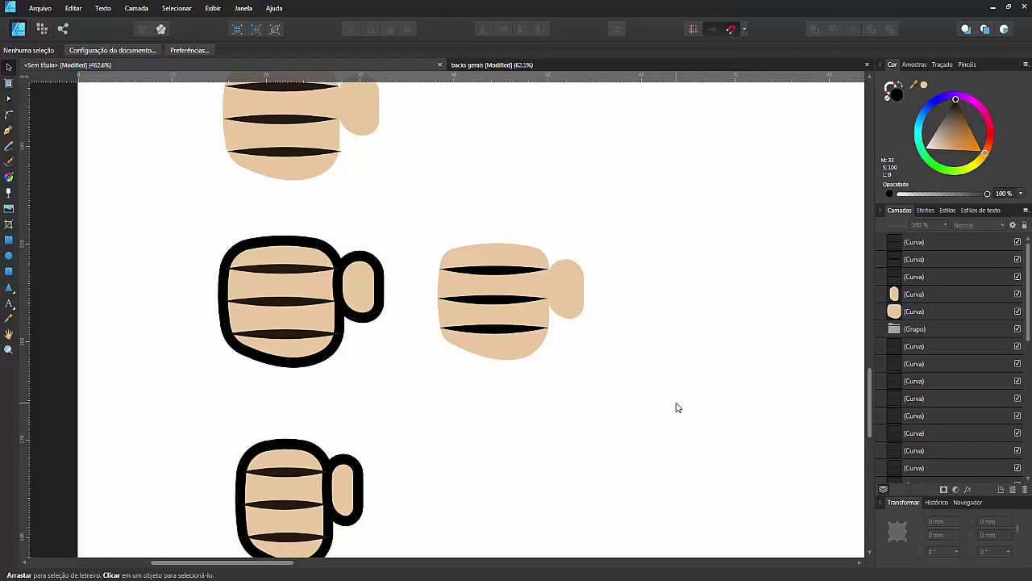
Outline the fist body with a black stroke, trying 4 pt before setting its width to 3 pt
left_click(483, 261)
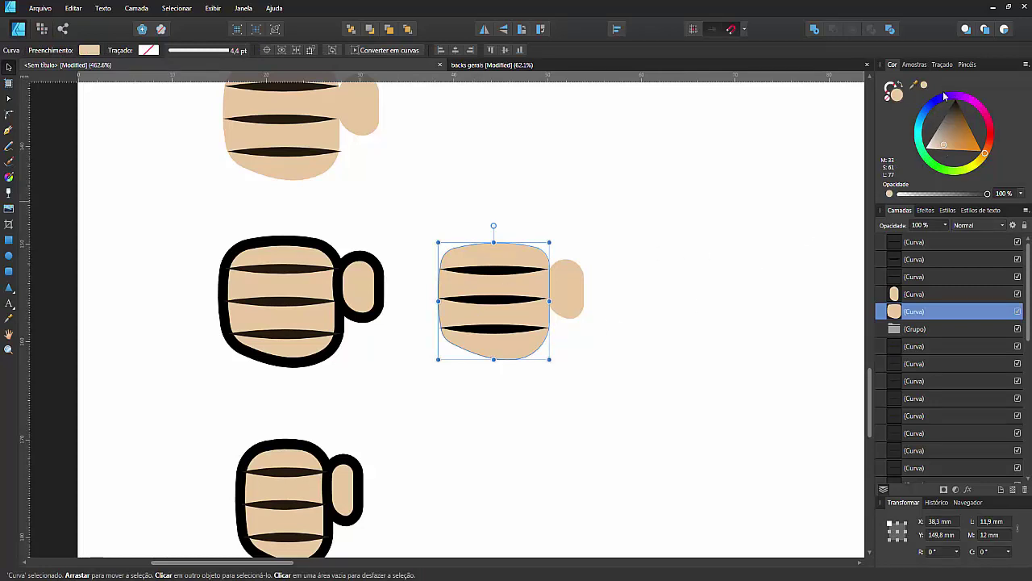
left_click(945, 67)
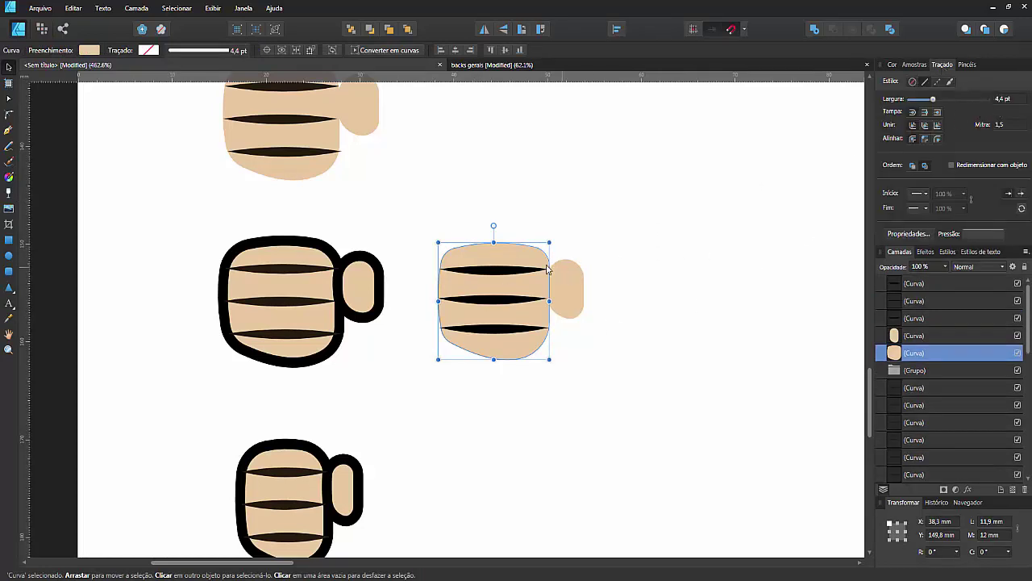
left_click(1002, 100)
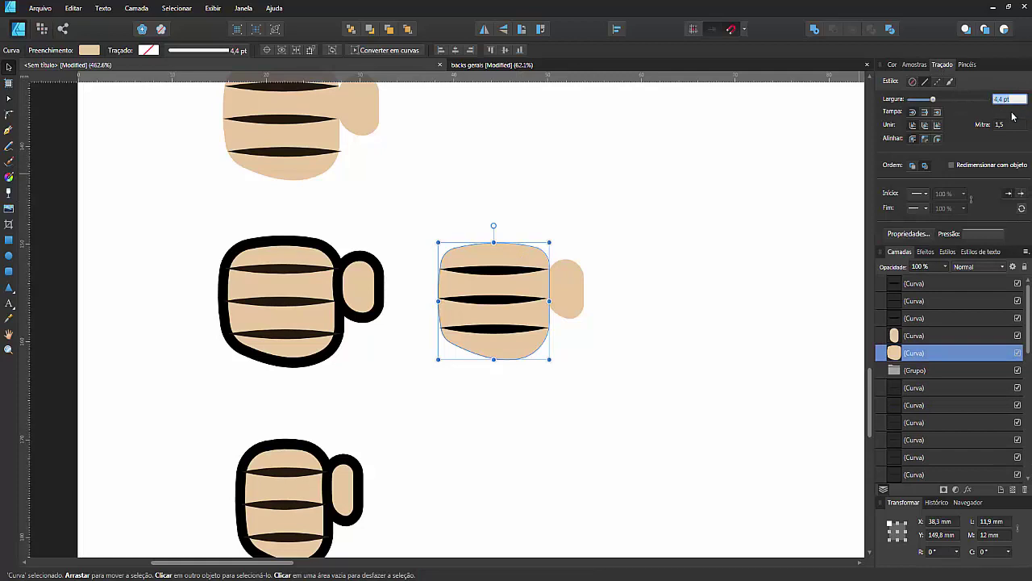
type("4")
key("Return")
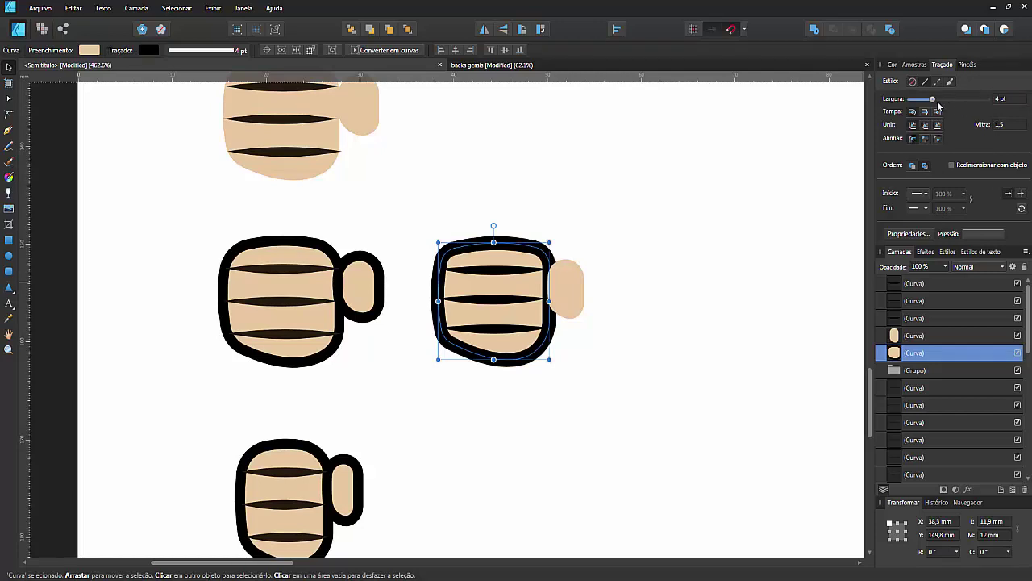
left_click(1009, 100)
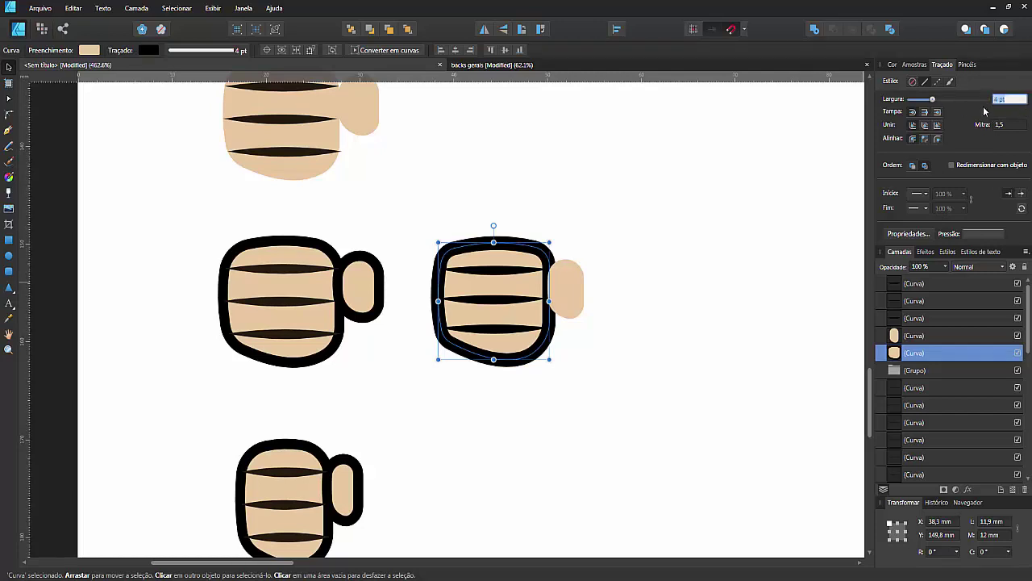
type("3")
key("Return")
left_click(710, 358)
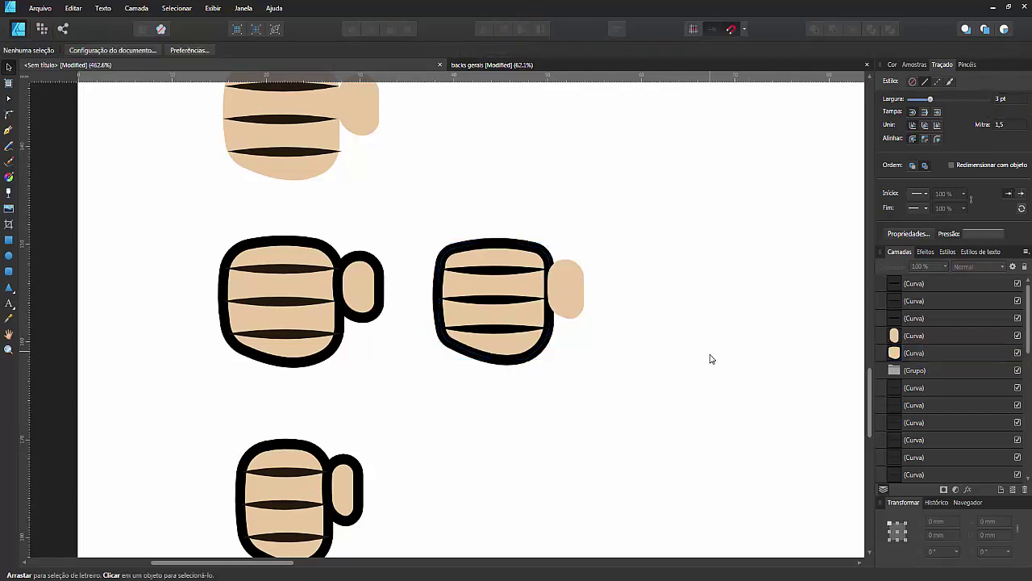
Give the thumb a black outline with a stroke width of 3 pt
left_click(576, 275)
left_click(1002, 100)
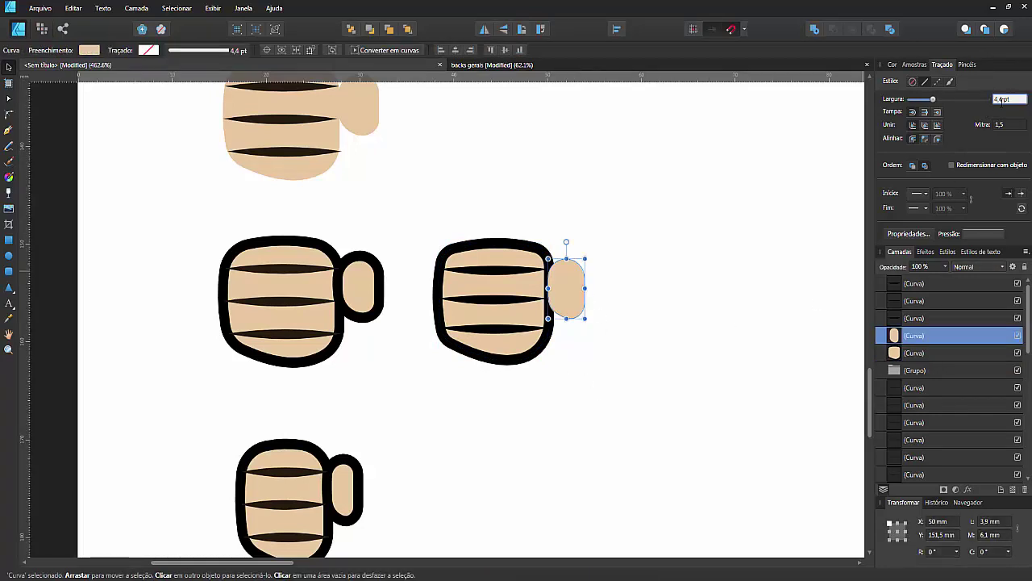
type("3")
key("Return")
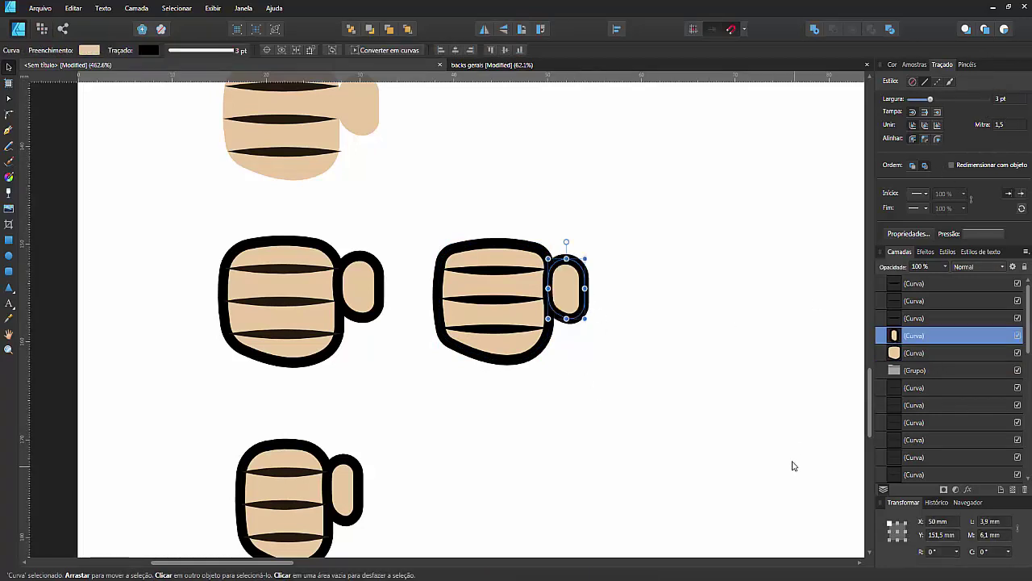
left_click(602, 492)
left_click_drag(662, 209, 679, 307)
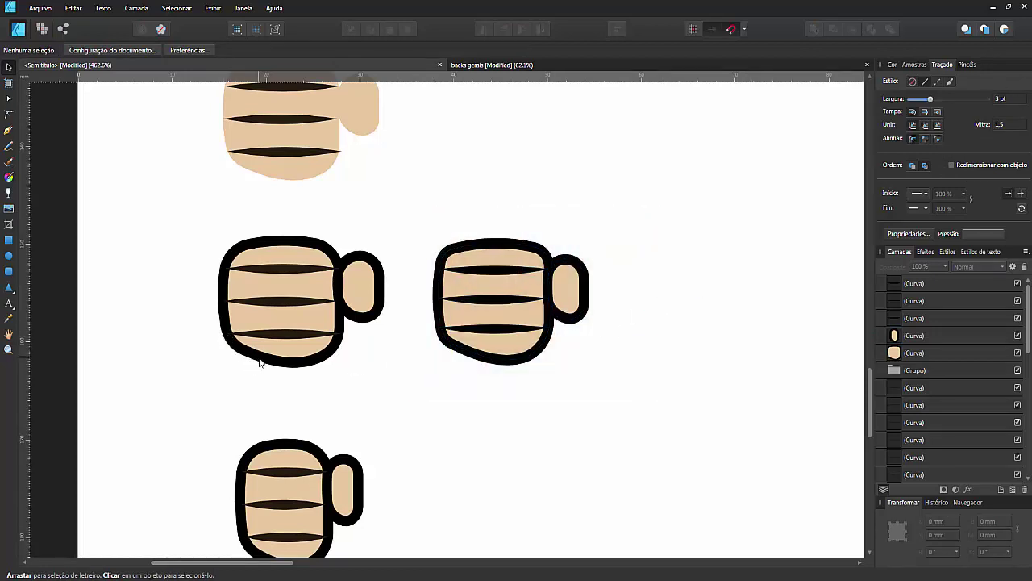
Round the lower-left corner of the fist body with the Corner tool, using a radius of about 2.3 mm
double_click(458, 354)
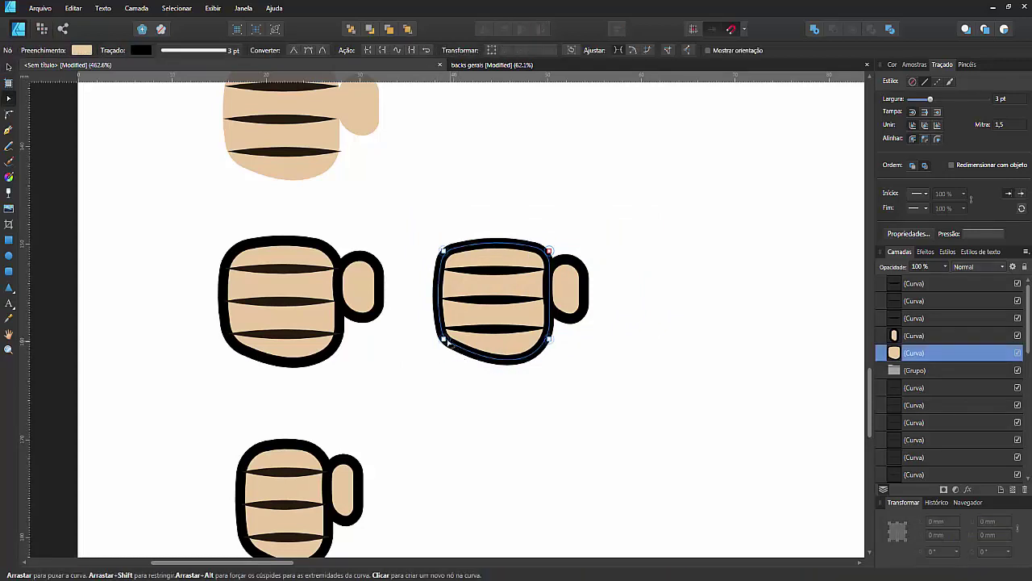
left_click(9, 114)
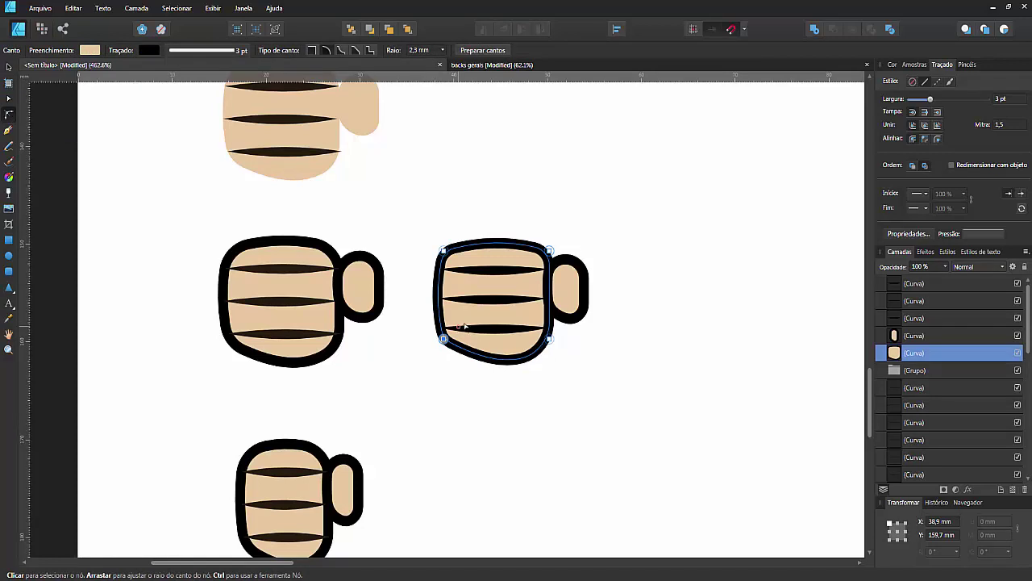
left_click(475, 410)
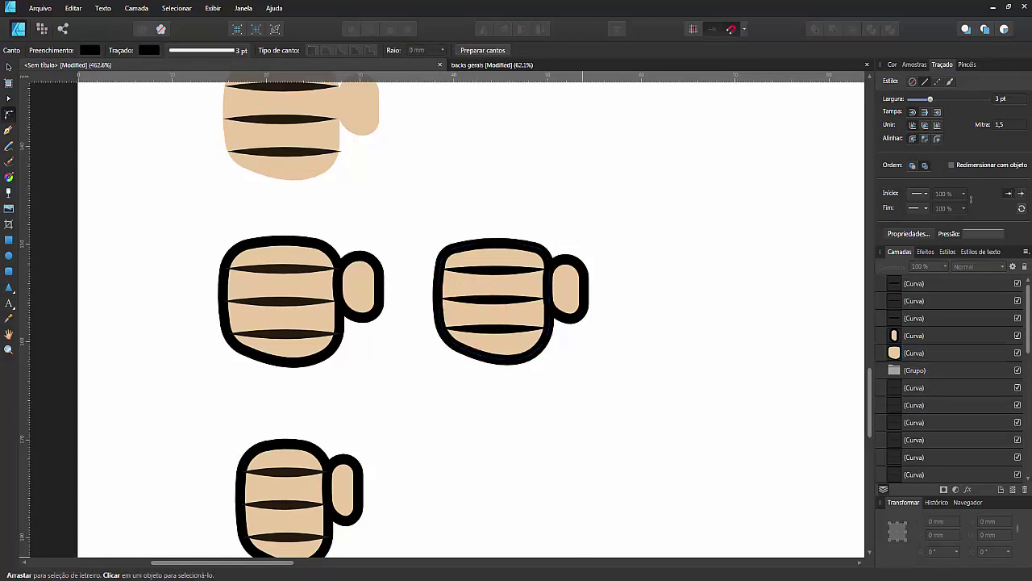
left_click(9, 66)
Select all five parts of the outlined fist and move them beside the tenth reference shape, the narrow fist
left_click_drag(662, 184, 674, 329)
key("c")
key("v")
left_click_drag(645, 214, 419, 398)
left_click_drag(487, 337, 490, 438)
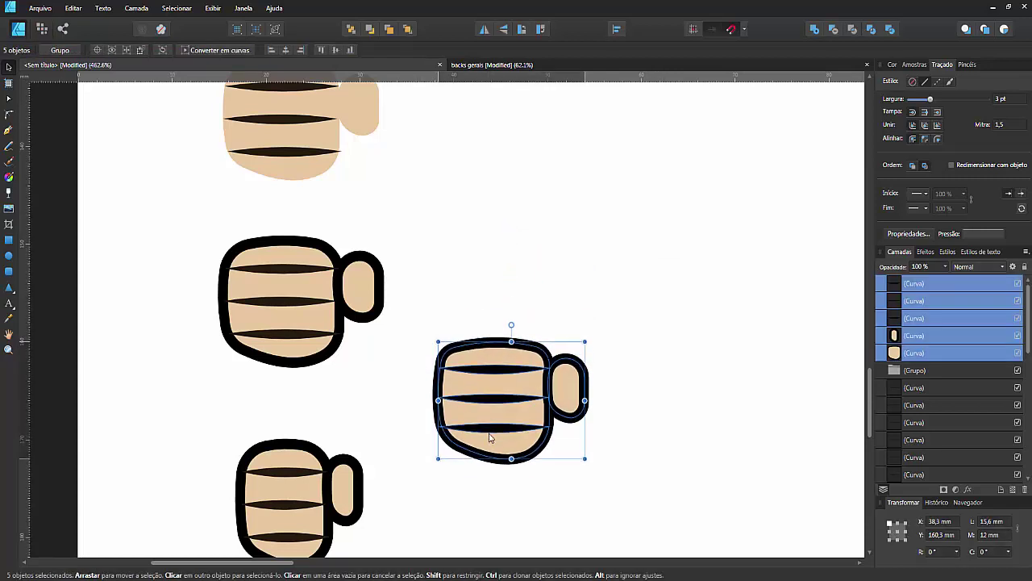
left_click_drag(670, 438, 650, 254)
left_click_drag(493, 246, 482, 337)
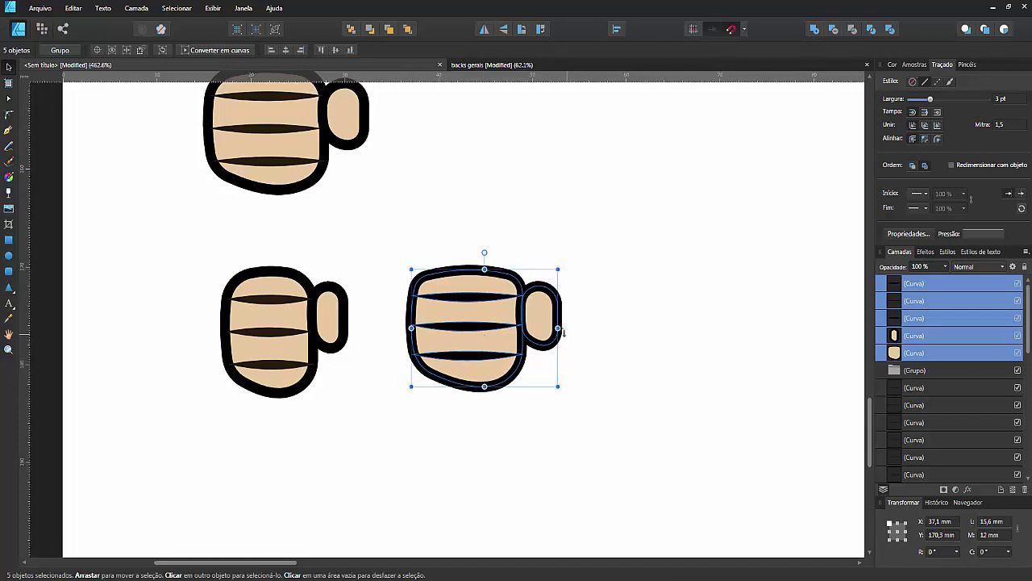
Squeeze the fist horizontally to about 11.8 mm wide and group its five objects
left_click_drag(557, 327, 522, 327)
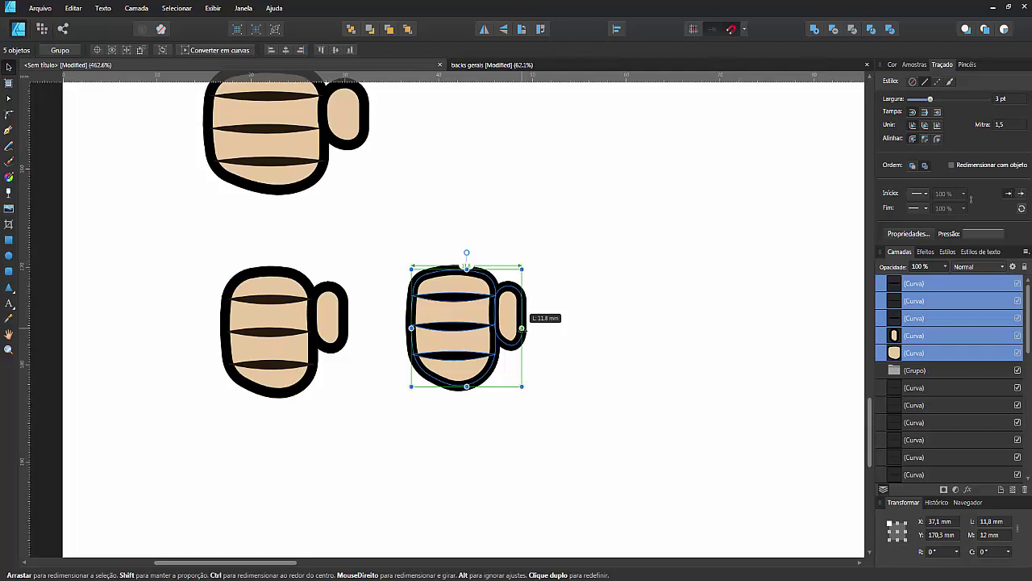
left_click(587, 364)
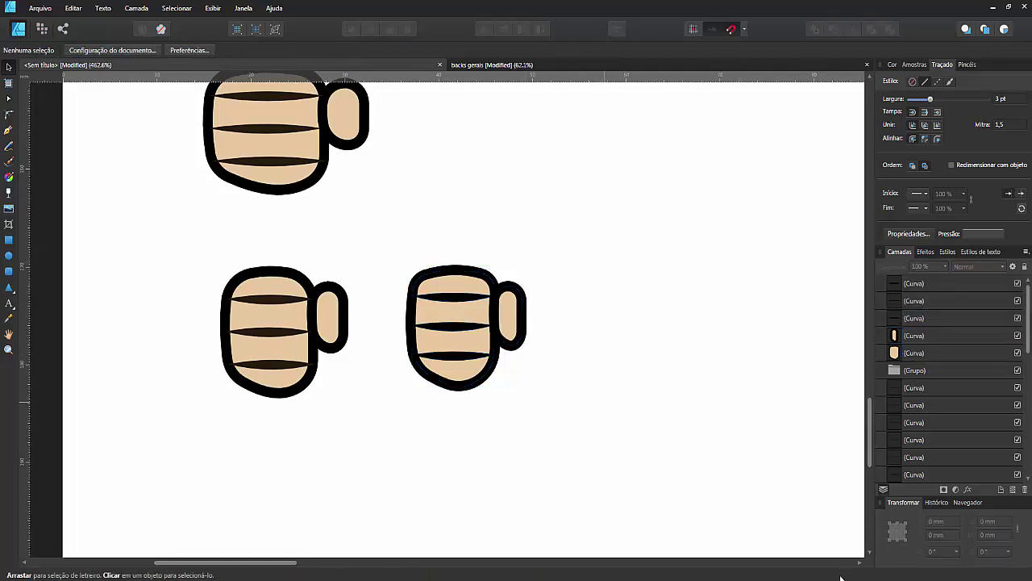
left_click_drag(568, 221, 380, 455)
left_click(60, 50)
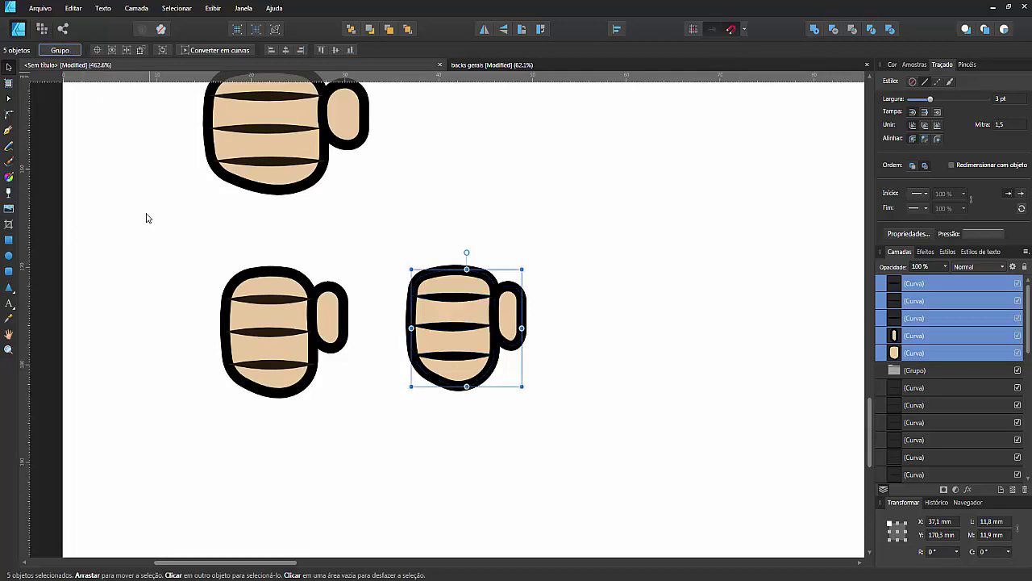
left_click(271, 445)
Move the grouped fist away from the reference column to an empty area near the middle of the page
scroll(236, 413, "down", 8)
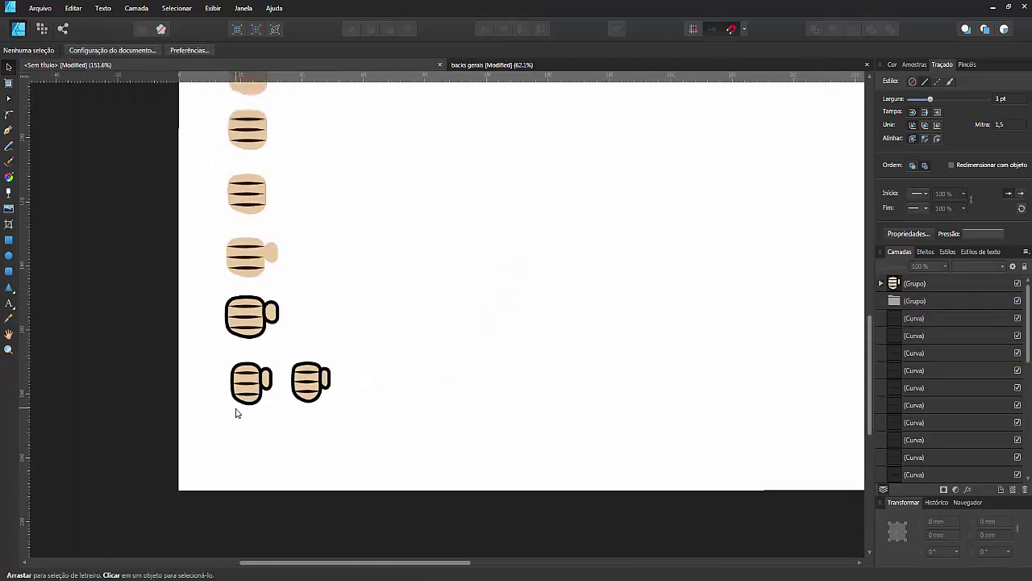
left_click_drag(281, 385, 411, 217)
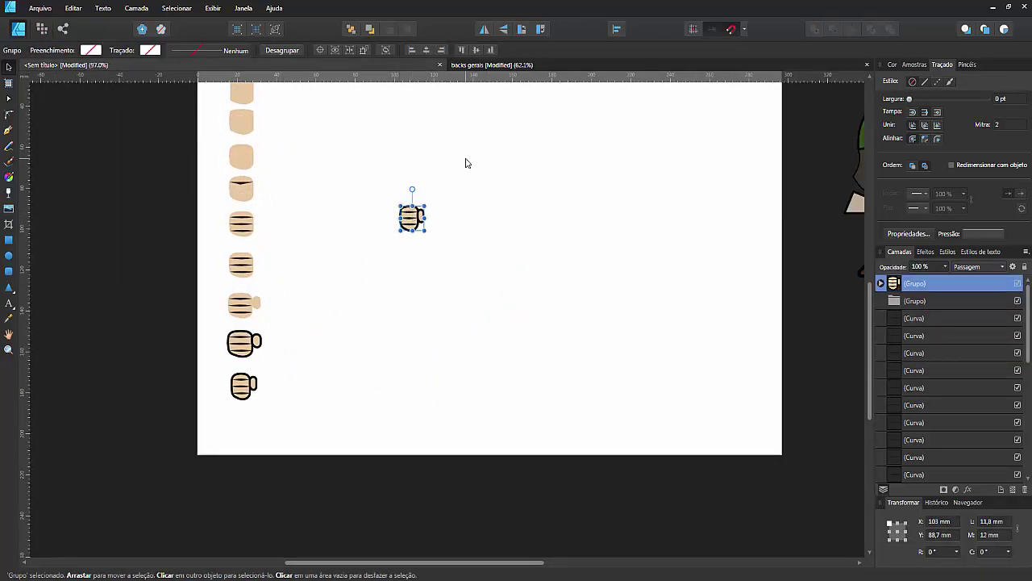
scroll(468, 161, "up", 2)
scroll(371, 201, "up", 3)
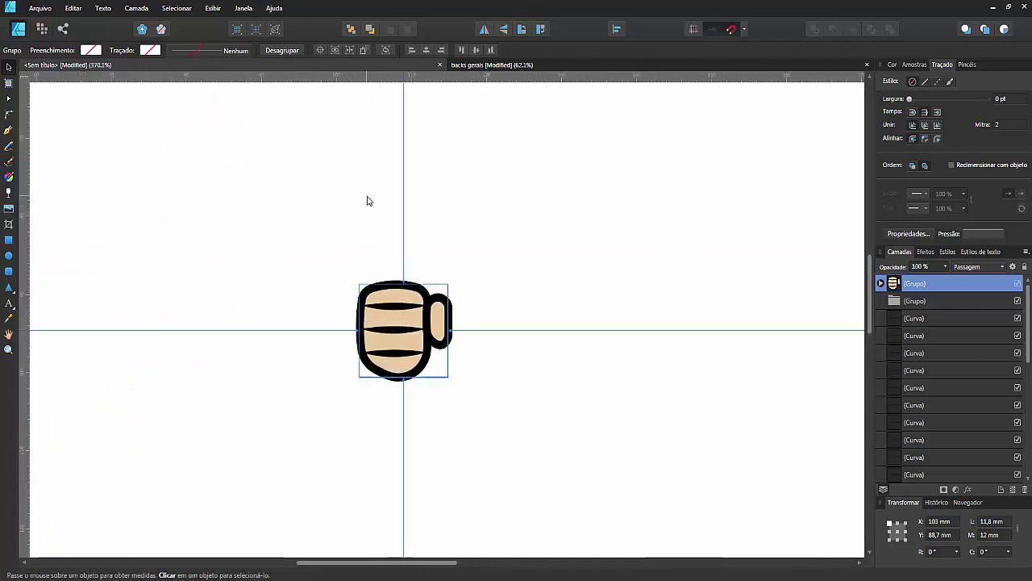
Bring the helmeted character from outside the page onto it, to the right of the grouped fist
scroll(422, 281, "down", 6)
key("ctrl+v")
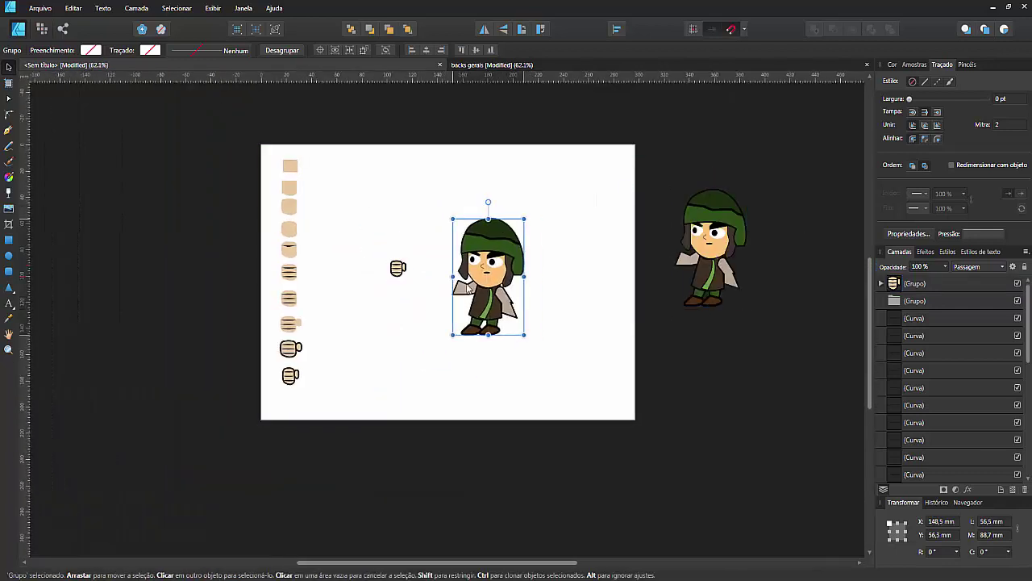
left_click(692, 275)
key("Delete")
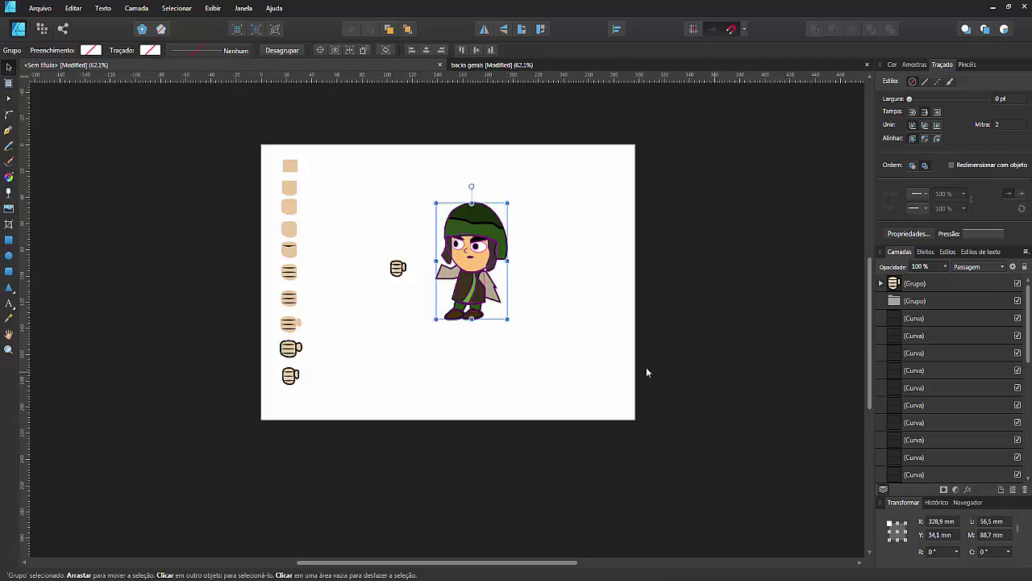
scroll(465, 269, "up", 1)
scroll(466, 269, "up", 4)
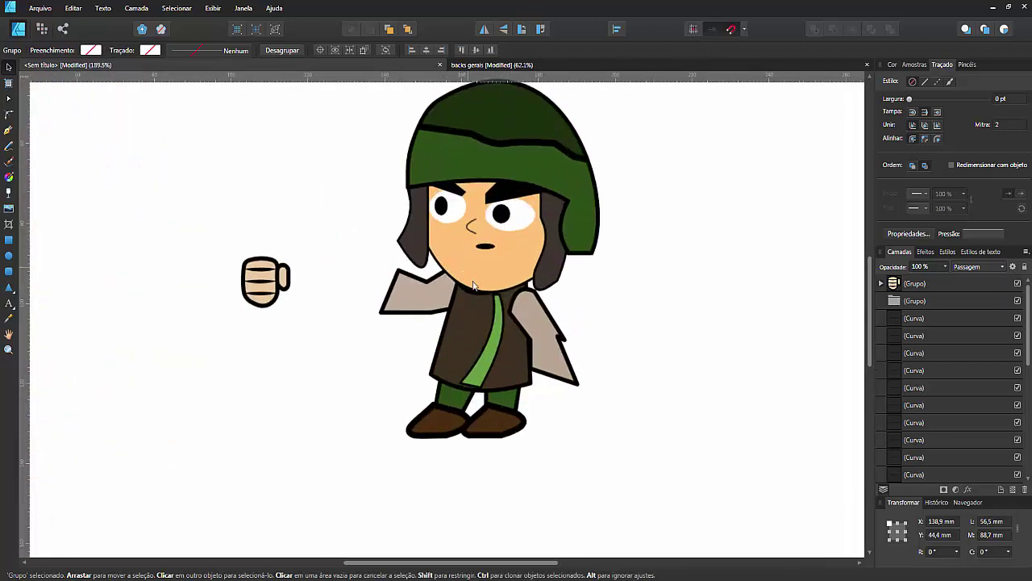
Place the grouped fist over the end of the character's raised forearm as its hand
left_click(272, 280)
left_click_drag(282, 280, 381, 285)
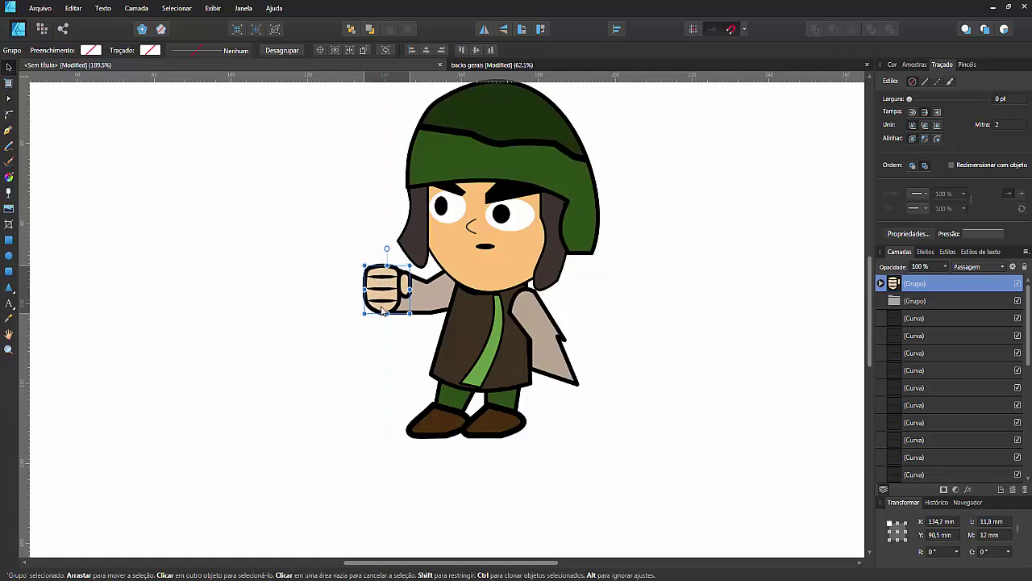
left_click(396, 350)
key("ctrl+0")
scroll(452, 315, "up", 3)
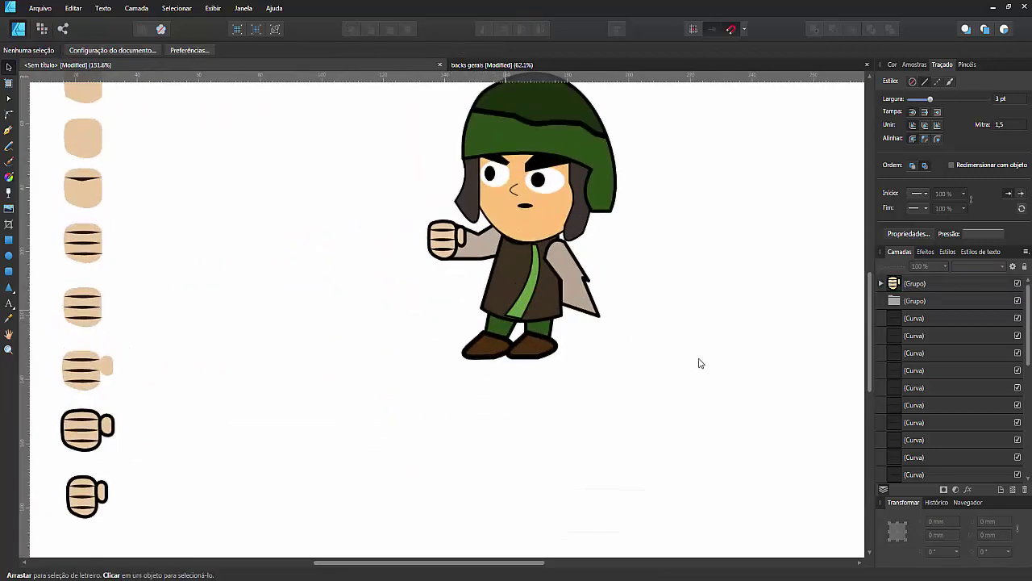
scroll(450, 268, "up", 2)
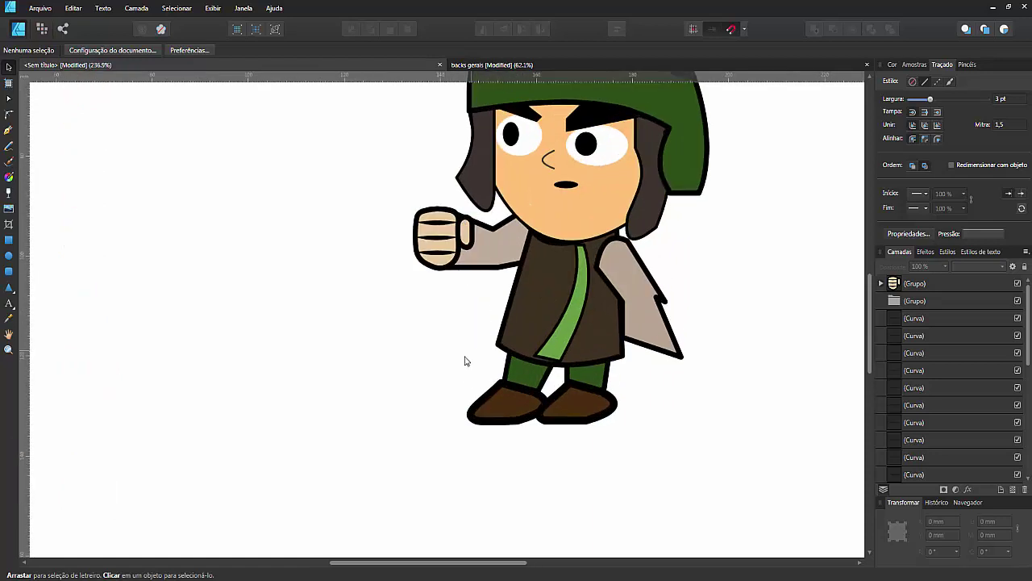
Place a copy of the raised grouped fist in the empty area beside the character's lowered arm
scroll(441, 311, "down", 2)
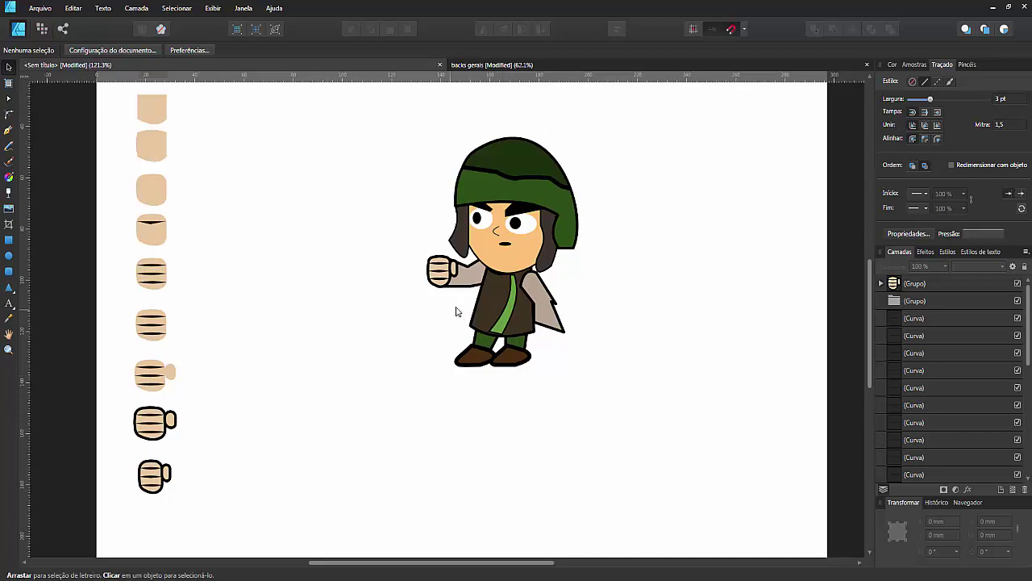
scroll(457, 302, "up", 1)
scroll(596, 209, "up", 2)
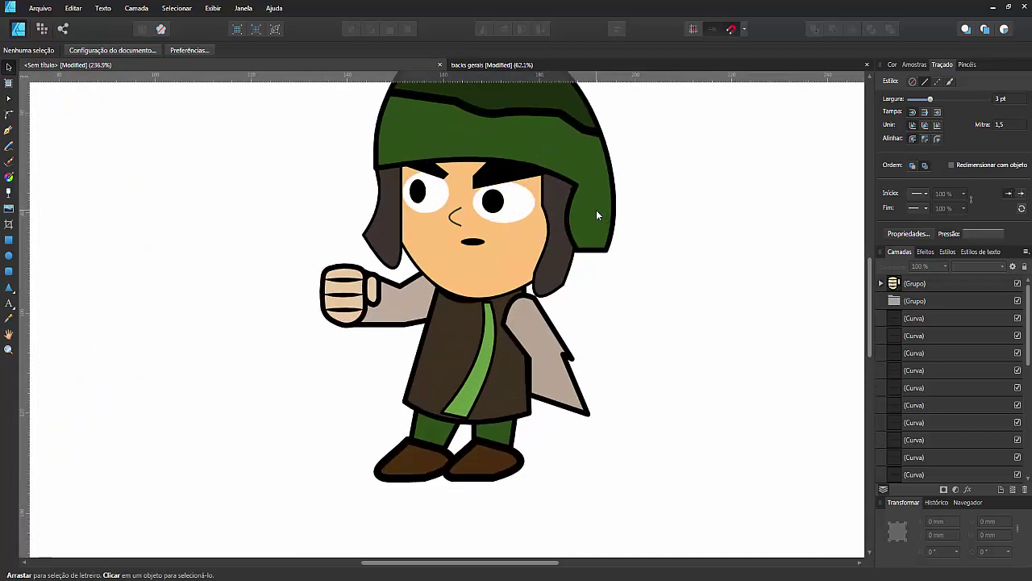
scroll(383, 240, "down", 2)
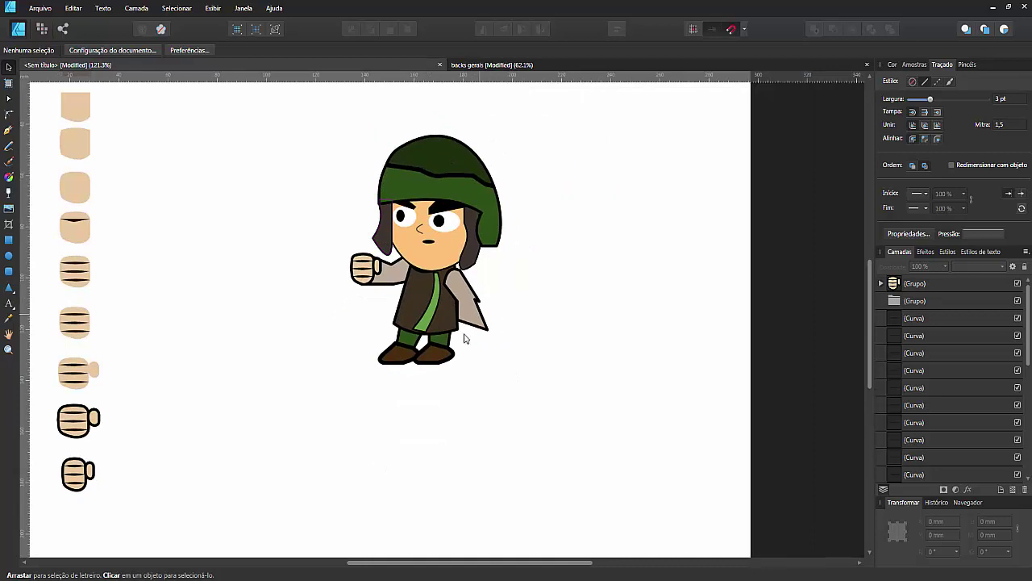
scroll(443, 320, "up", 2)
left_click(319, 252)
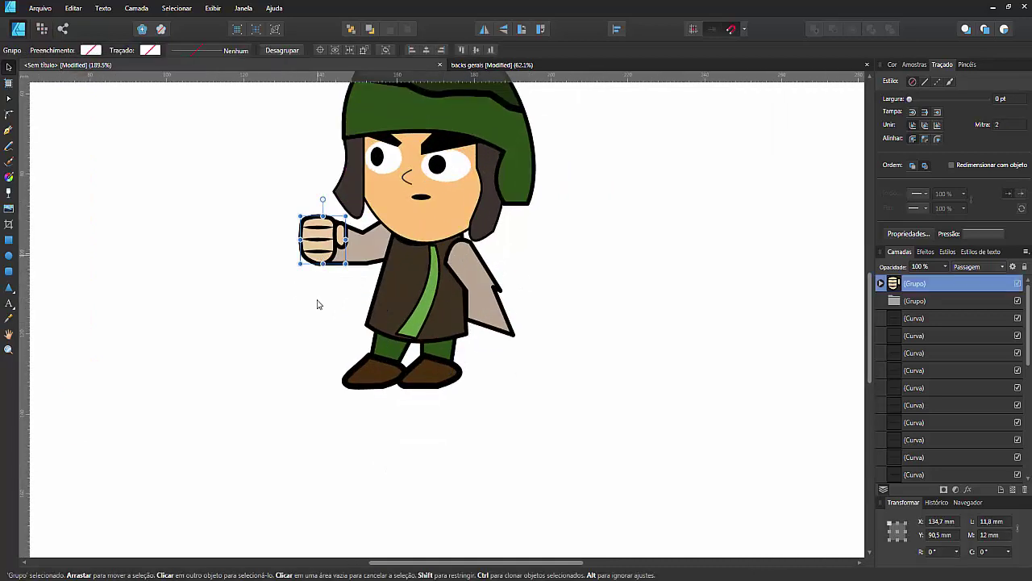
mouse_move(318, 251)
left_mouse_down()
mouse_move(535, 310)
mouse_move(569, 298)
left_mouse_up()
scroll(581, 320, "up", 2)
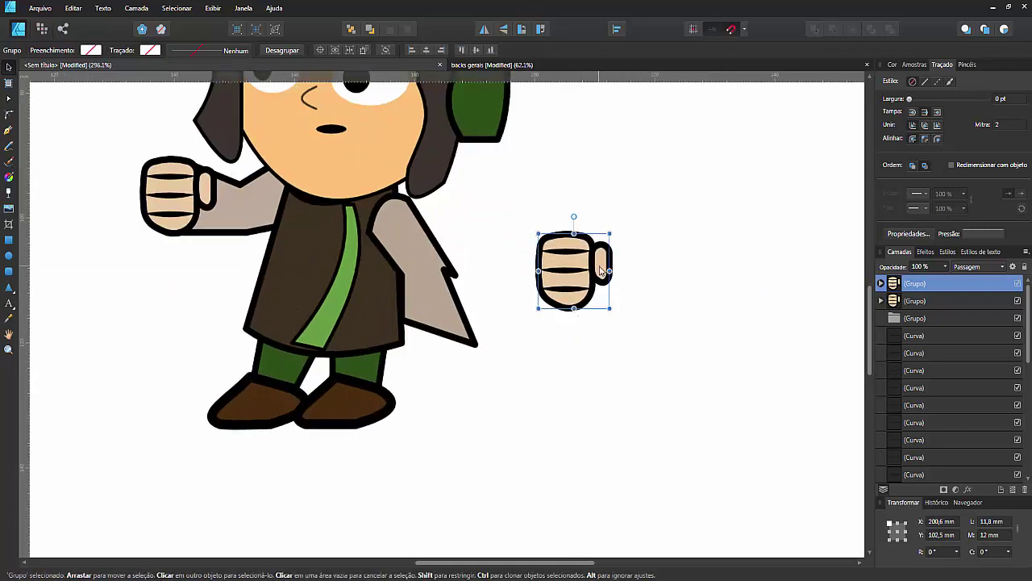
Ungroup the copied fist and move its thumb away from the palm
left_click(283, 50)
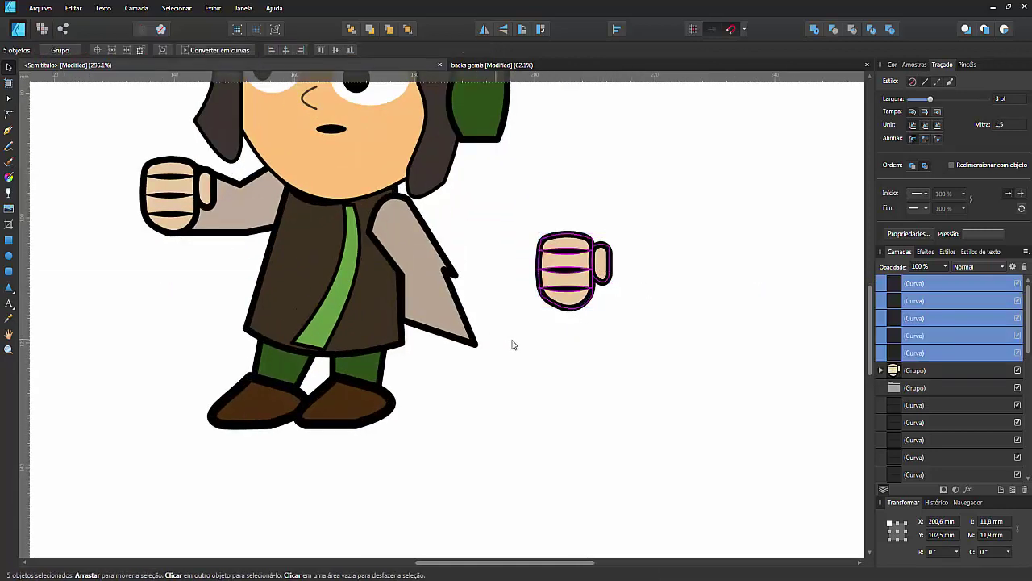
left_click(511, 341)
left_click_drag(604, 271, 695, 270)
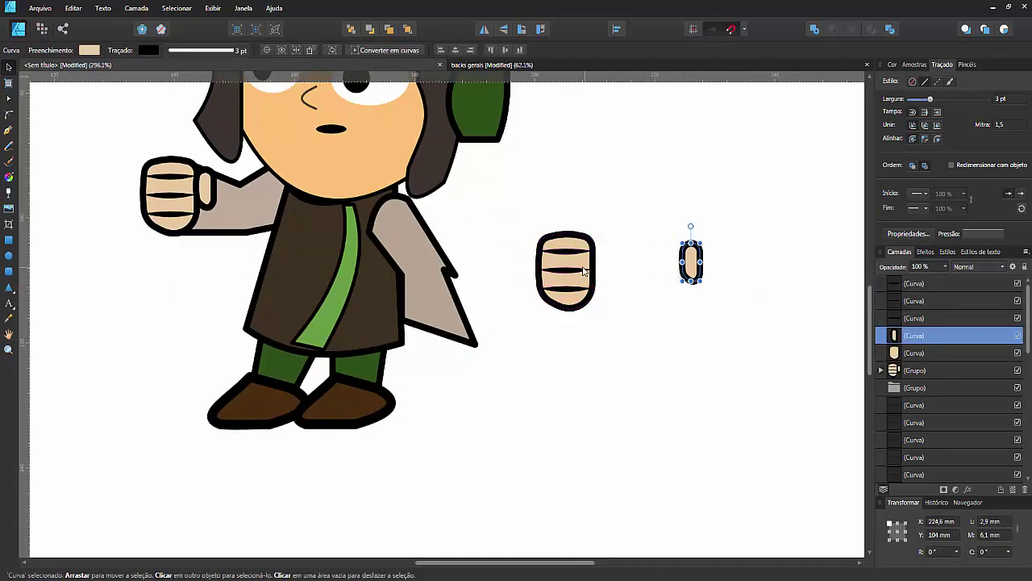
Group the copied palm with its three finger lines, leaving the separated thumb out
left_click(600, 266)
left_click(608, 234)
left_click_drag(610, 214, 490, 382)
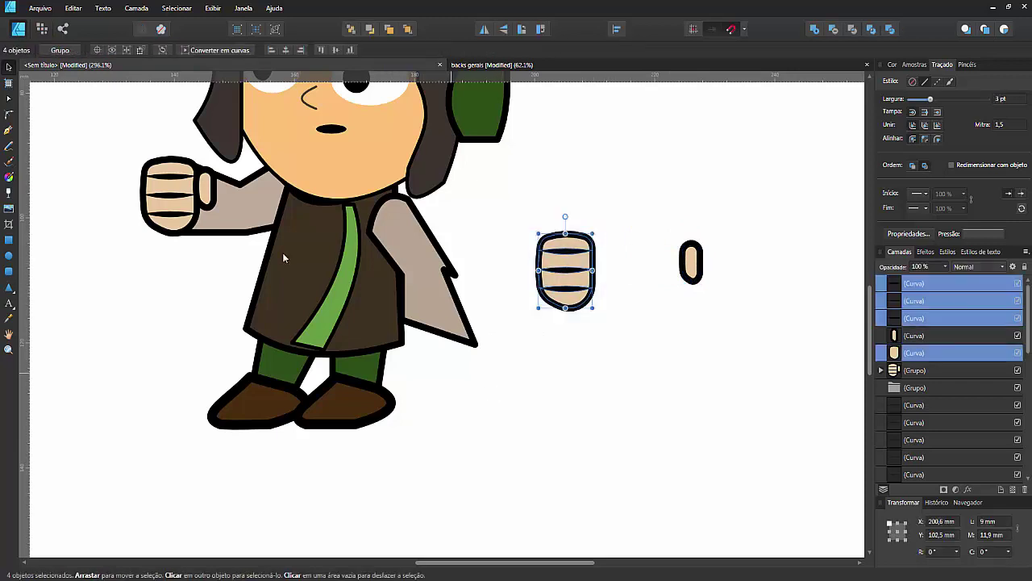
left_click(60, 50)
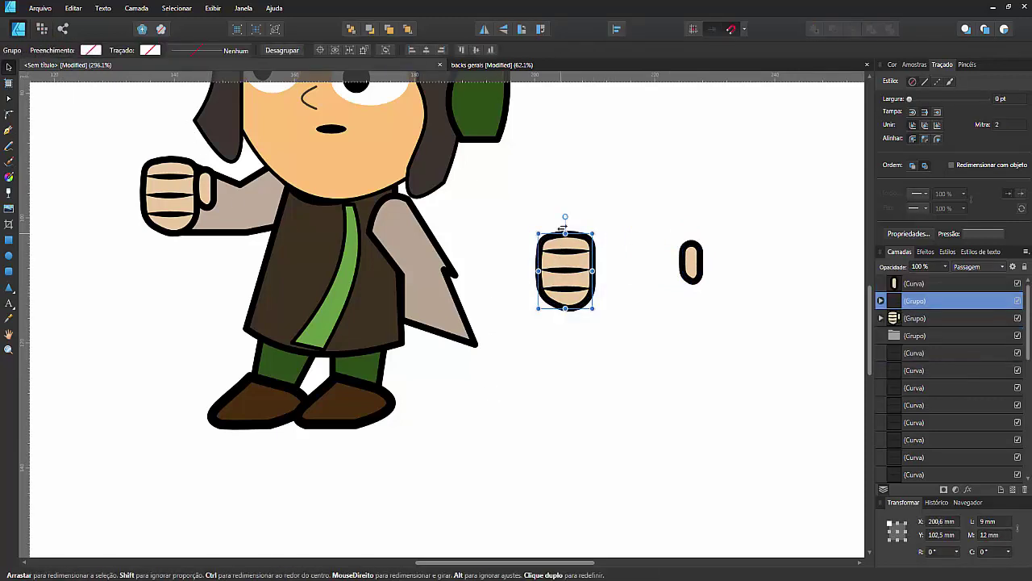
Rotate the grouped palm to about -98° and place it over the end of the character's lowered arm
left_click_drag(567, 217, 655, 291)
left_click_drag(581, 277, 453, 356)
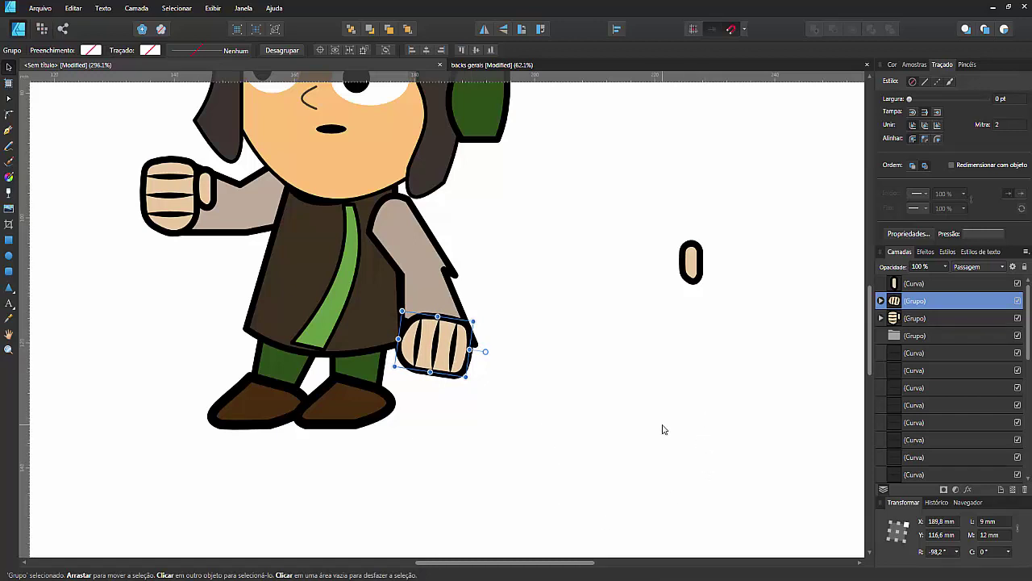
Shrink the separate thumb to about 2.5 by 4.5 mm and place it behind the lowered fist on the side facing the body
left_click(693, 266)
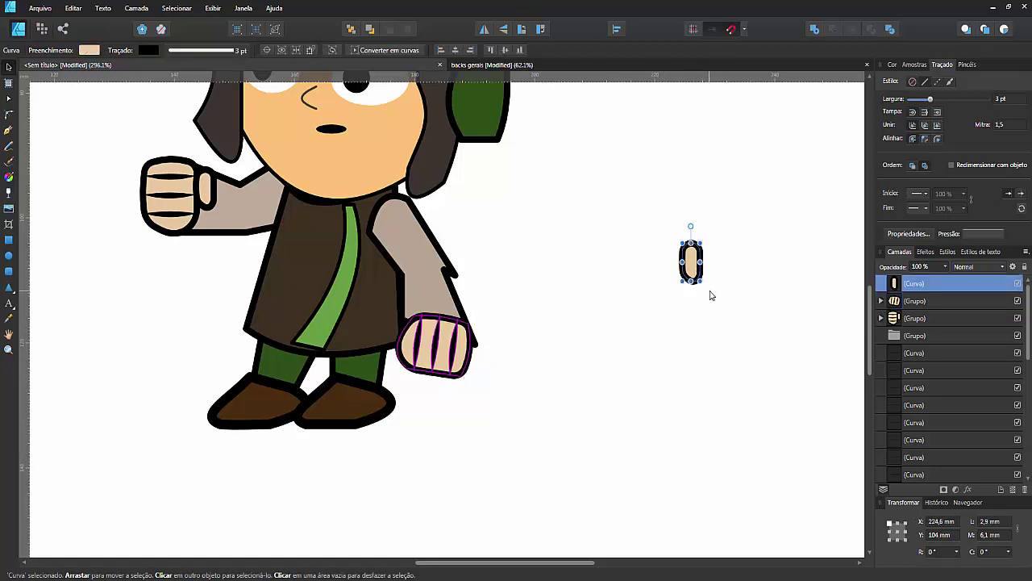
left_click_drag(700, 283, 397, 348)
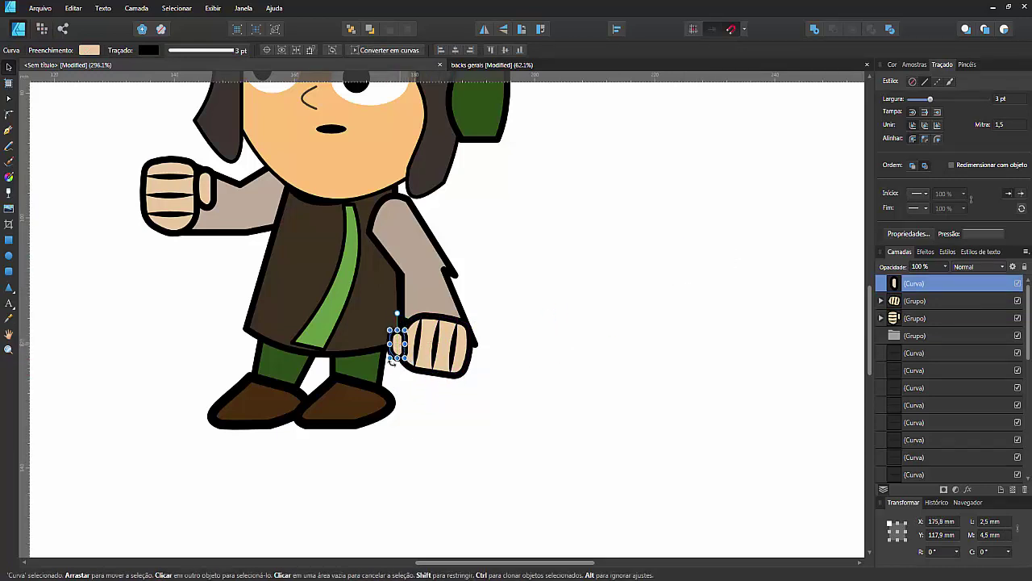
left_click(371, 30)
left_click(532, 449)
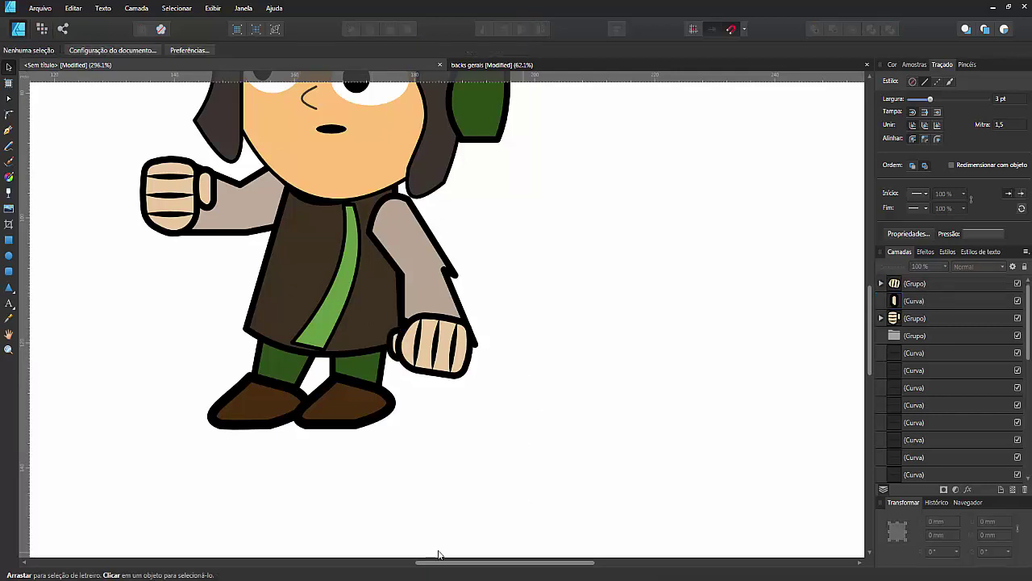
scroll(389, 385, "up", 4)
left_click(394, 287)
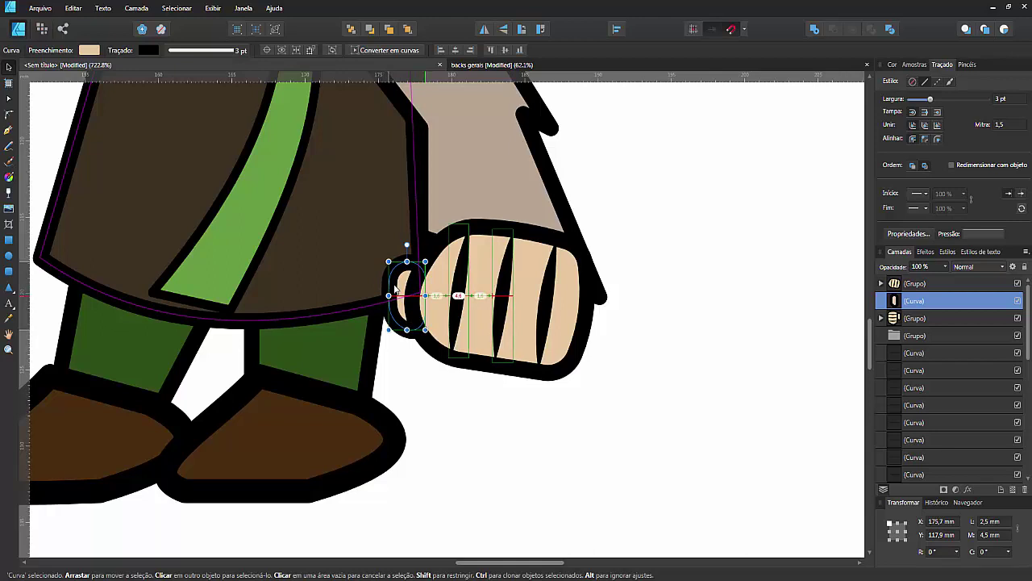
left_click(440, 400)
Examine both hands on the whole character and the lowered fist up close
scroll(600, 306, "down", 10)
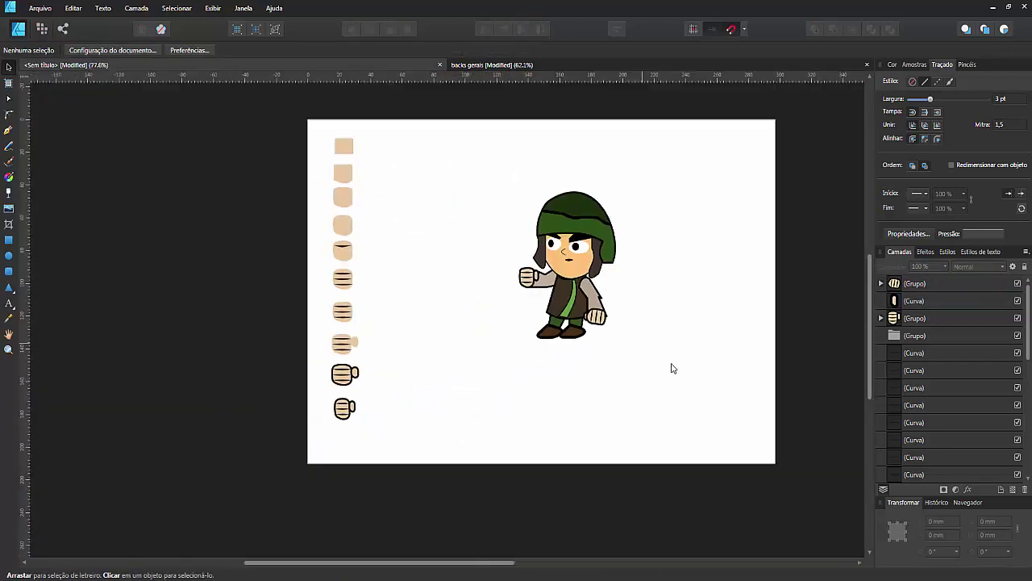
scroll(629, 339, "up", 3)
key("space")
left_click_drag(682, 210, 657, 249)
scroll(485, 125, "up", 2)
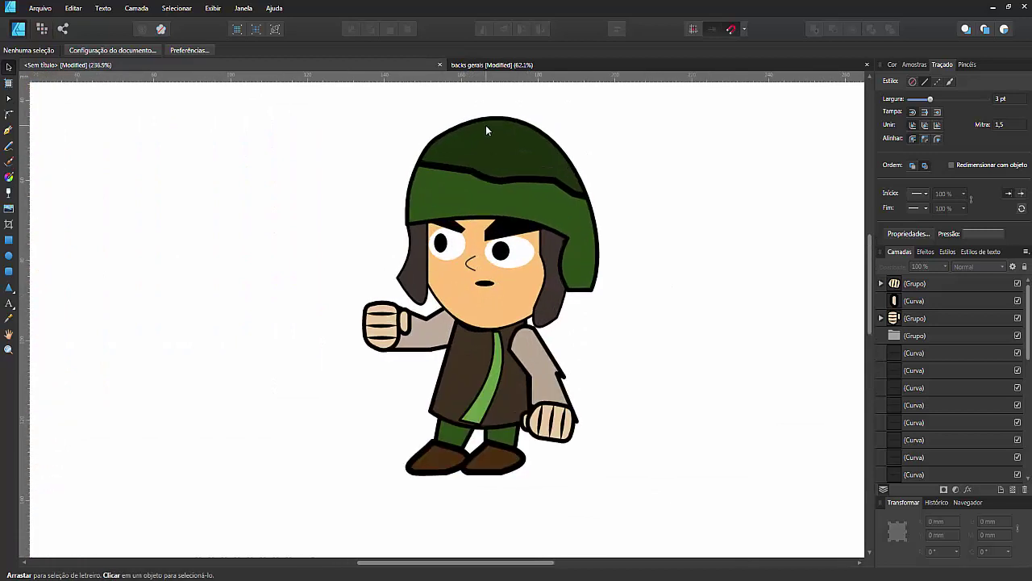
scroll(486, 125, "down", 1)
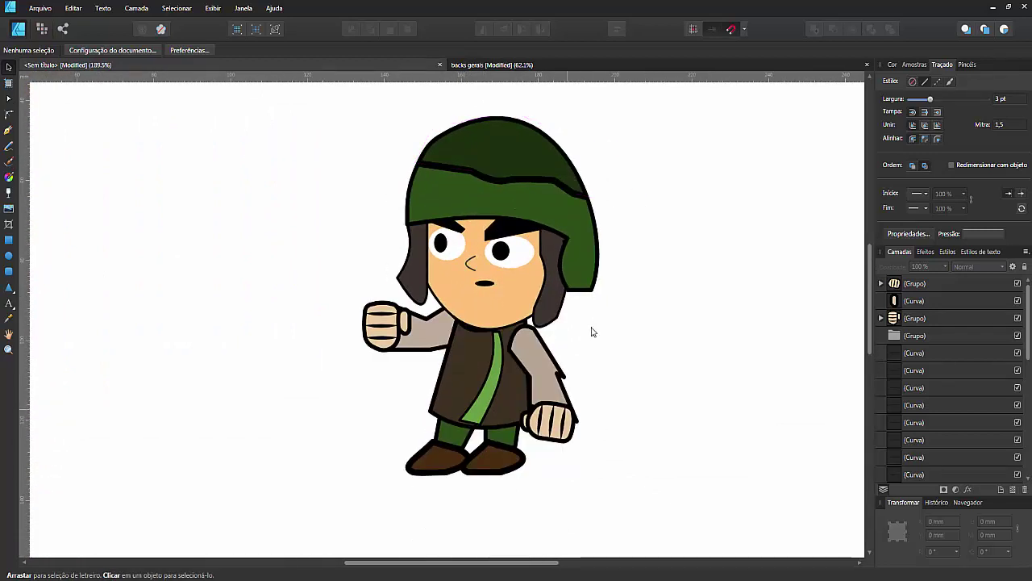
scroll(570, 454, "up", 2)
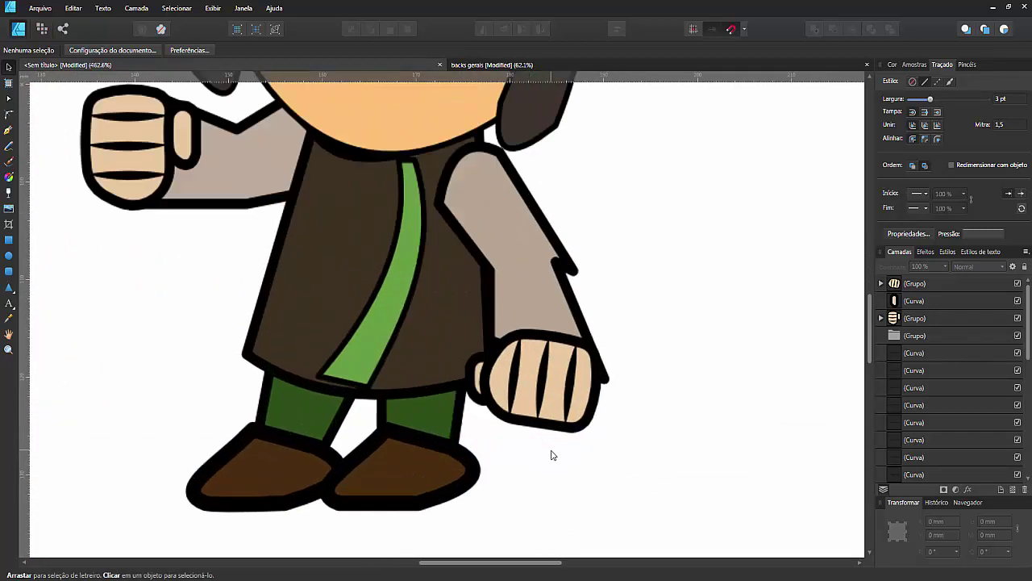
scroll(535, 362, "down", 2)
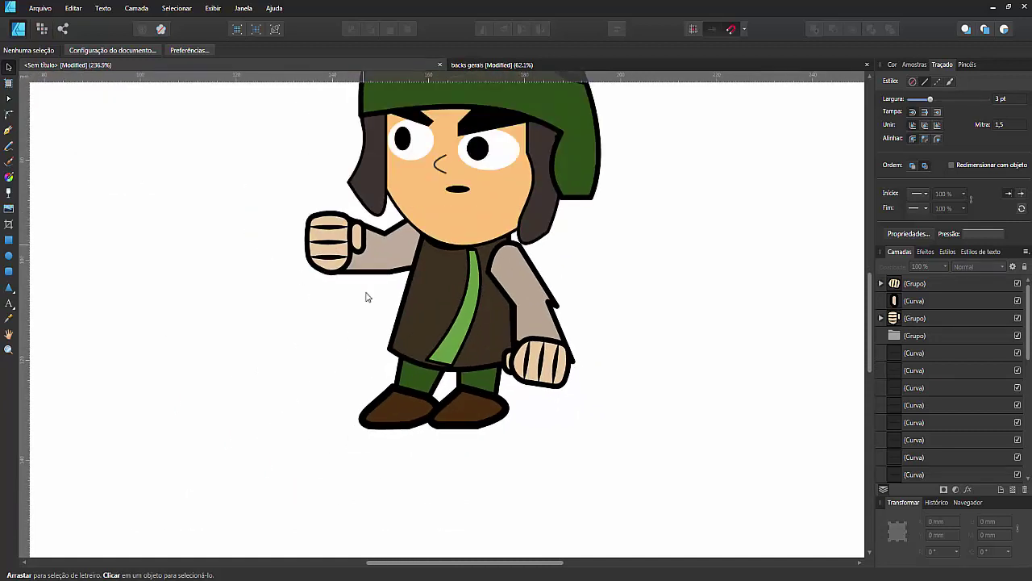
Shorten the lowered fist's three finger lines to about 6 mm by pulling in the ends nearest the wrist
scroll(526, 366, "up", 5)
left_click(495, 306)
left_click(493, 307)
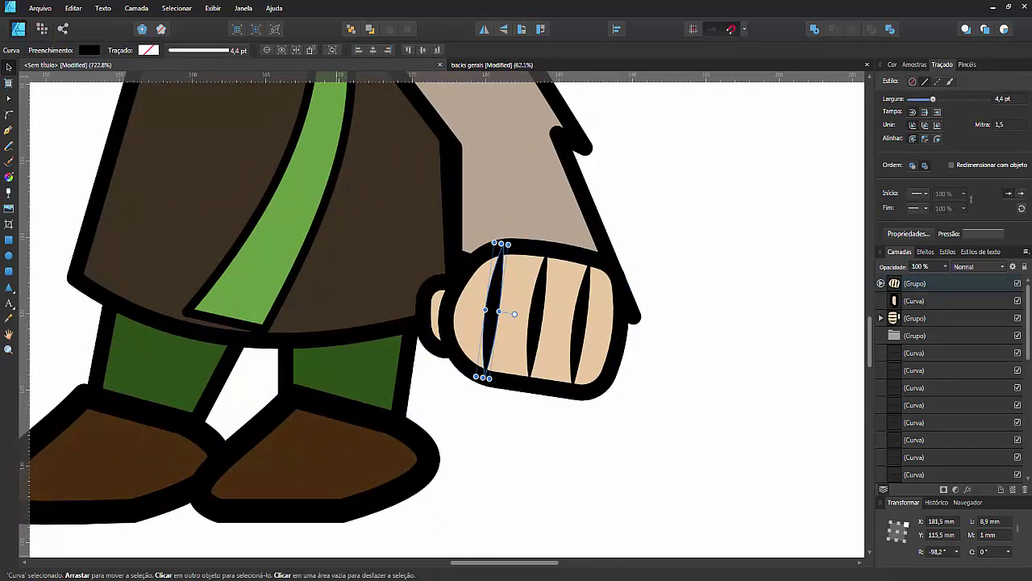
left_click_drag(502, 243, 500, 281)
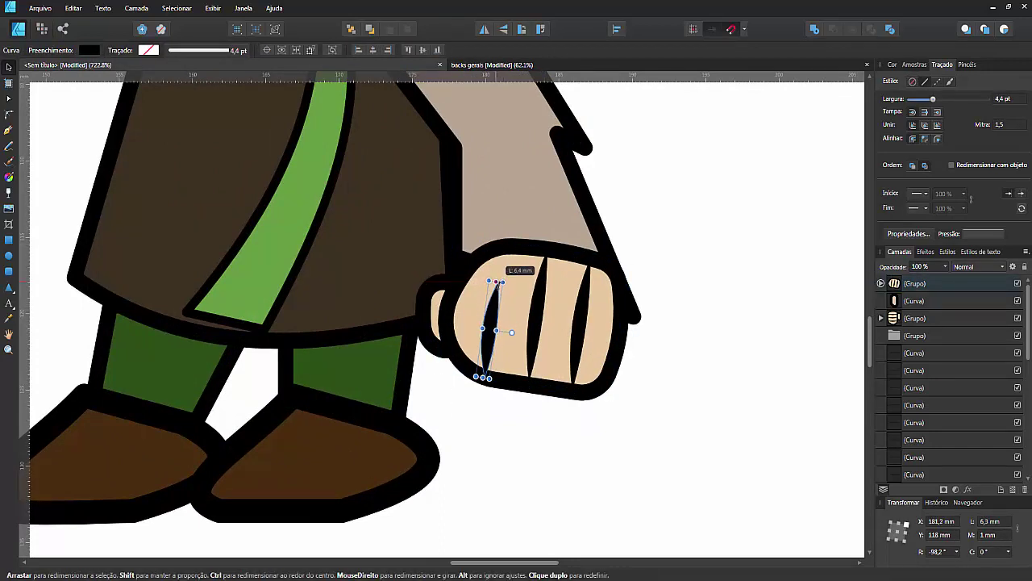
left_click(537, 305)
left_click_drag(545, 248, 588, 292)
left_click(585, 321)
key("ctrl+d")
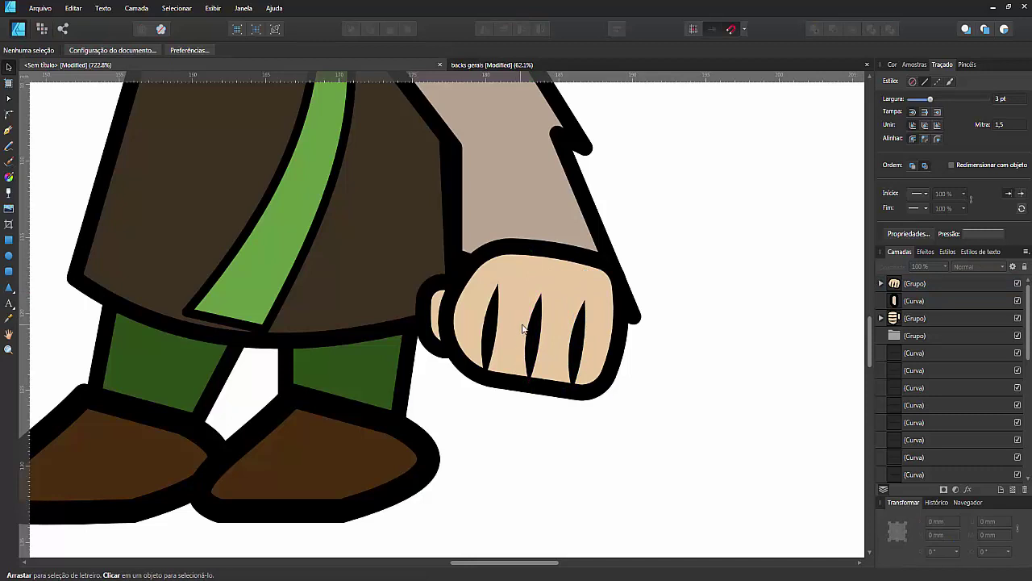
scroll(522, 328, "down", 10)
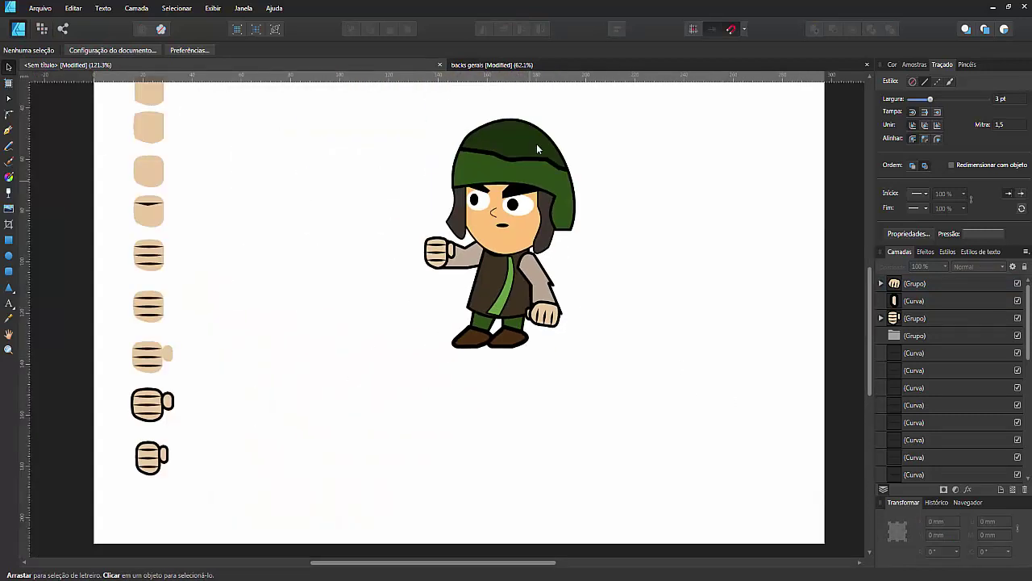
scroll(536, 144, "up", 3)
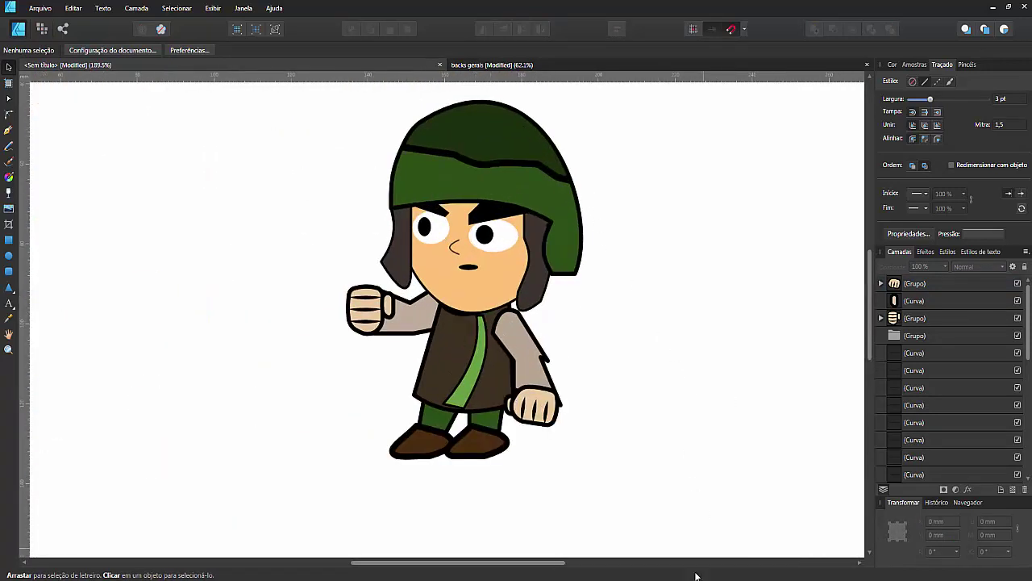